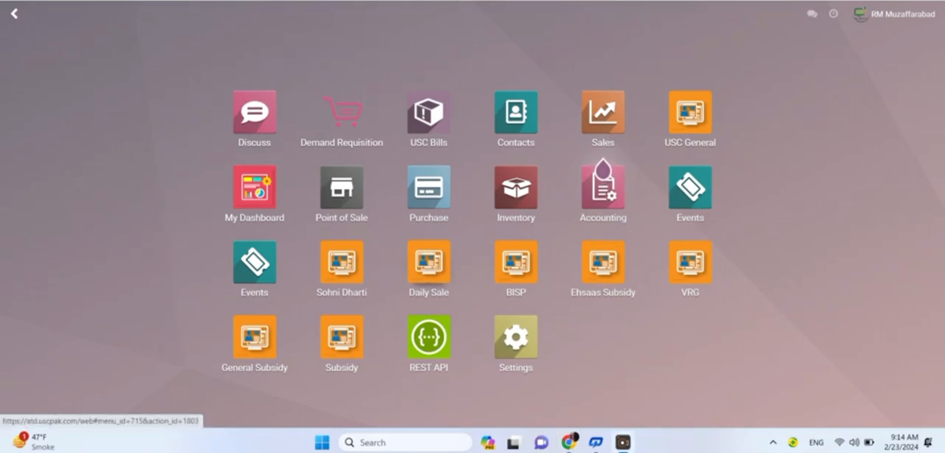
# Step: Open the Stores list in the Daily Sale module
pyautogui.click(429, 266)
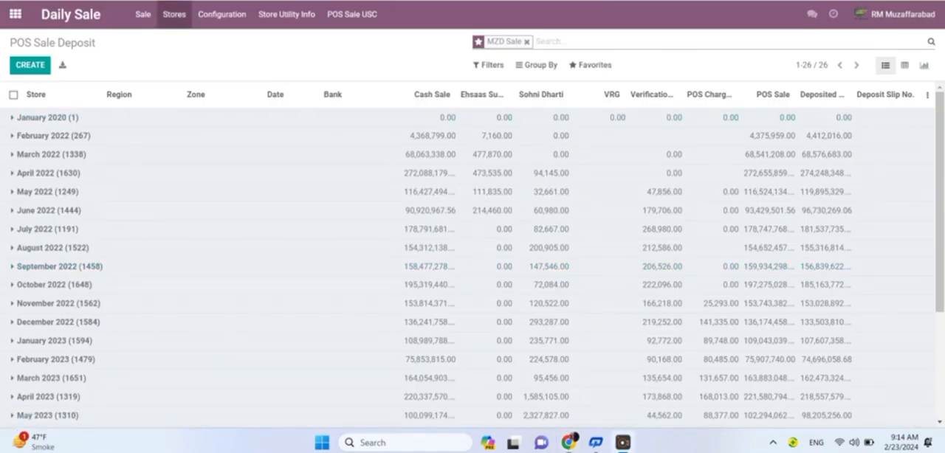
pyautogui.click(639, 410)
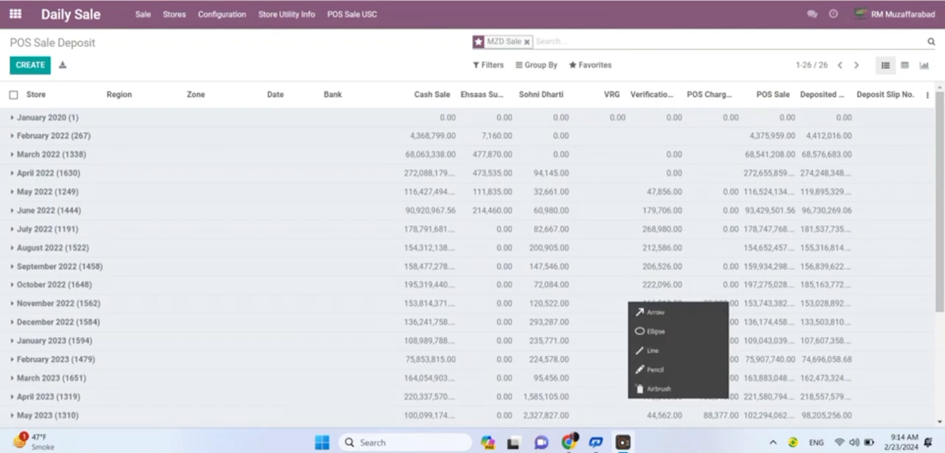
pyautogui.click(656, 312)
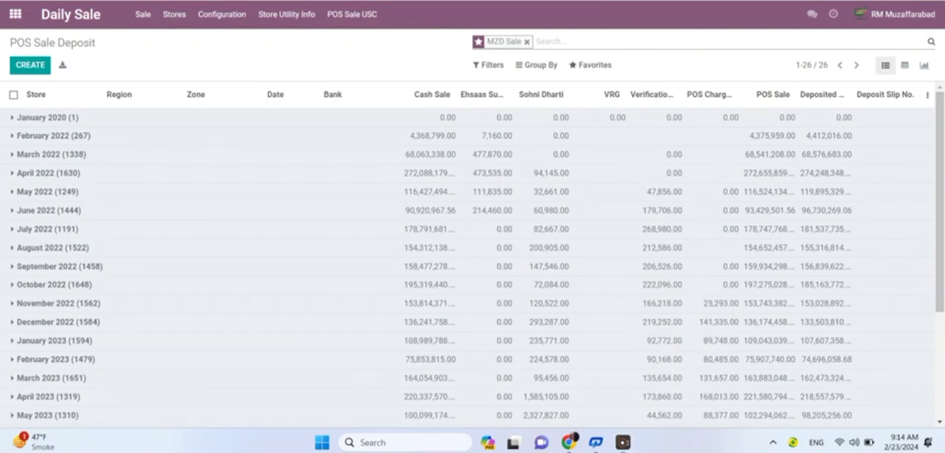
pyautogui.moveTo(201, 126); pyautogui.dragTo(174, 18)
pyautogui.click(640, 411)
pyautogui.click(656, 313)
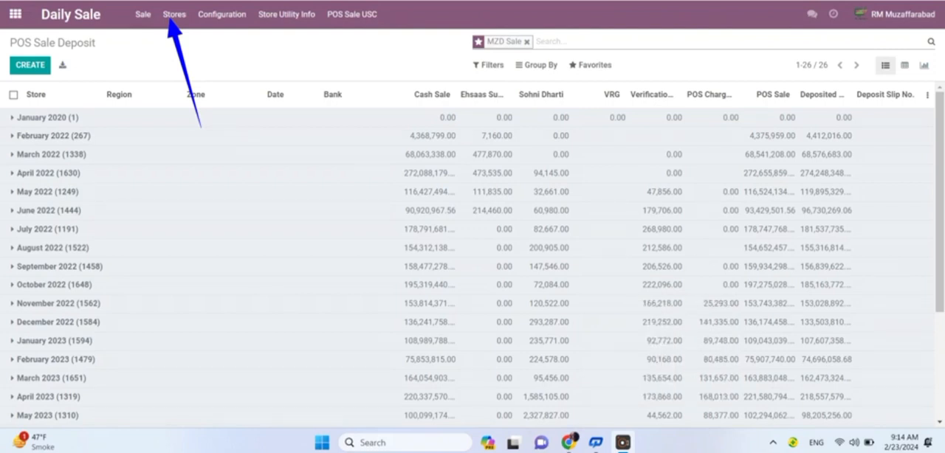
pyautogui.click(175, 14)
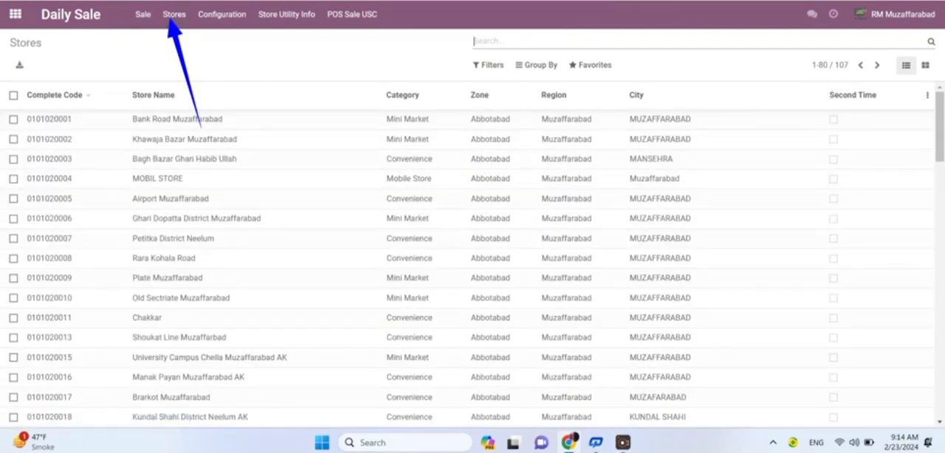
# Step: Generate the Inventory Valuation report for the Bank Road Muzaffarabad store and download Inventory Valuation.xls
pyautogui.click(13, 119)
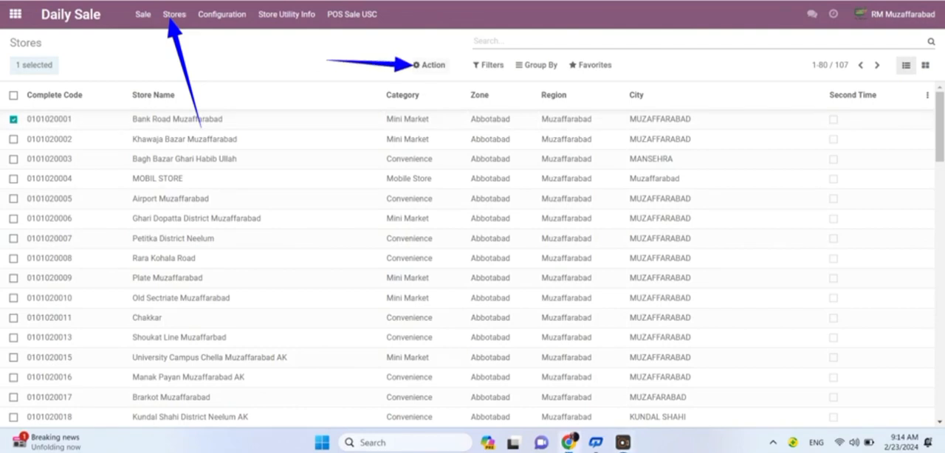
pyautogui.click(430, 65)
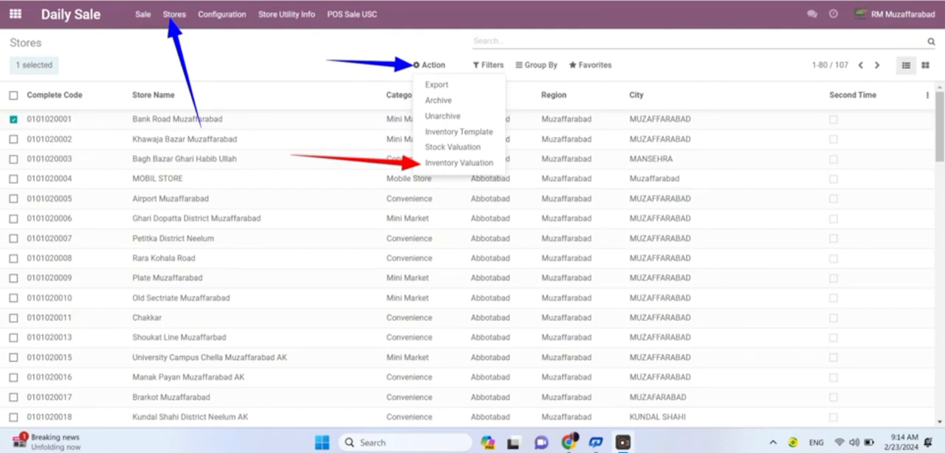
pyautogui.click(459, 162)
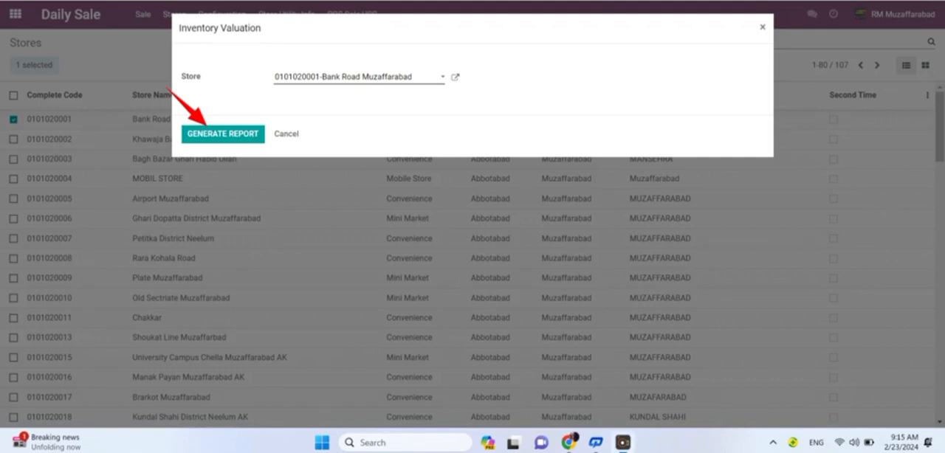
pyautogui.click(223, 133)
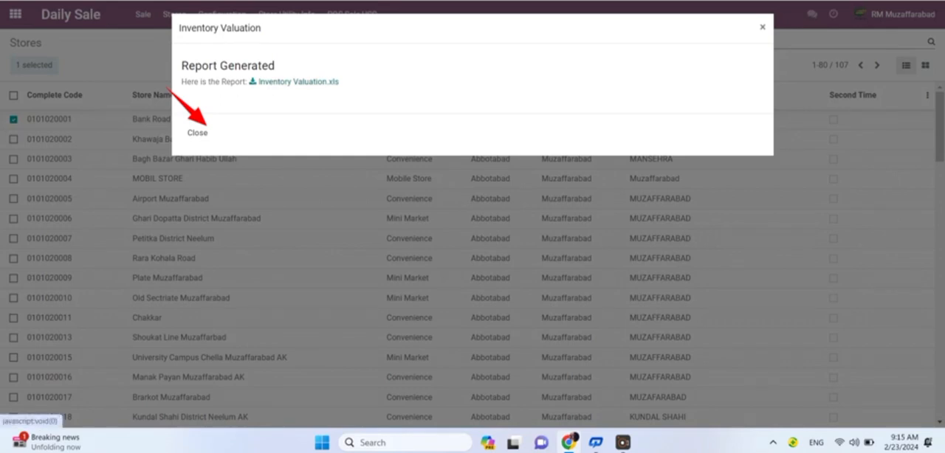
pyautogui.click(299, 81)
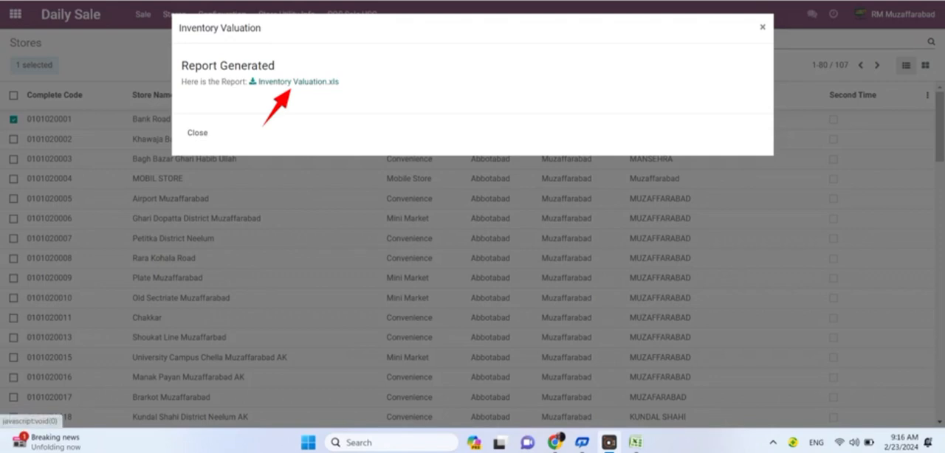
pyautogui.click(296, 82)
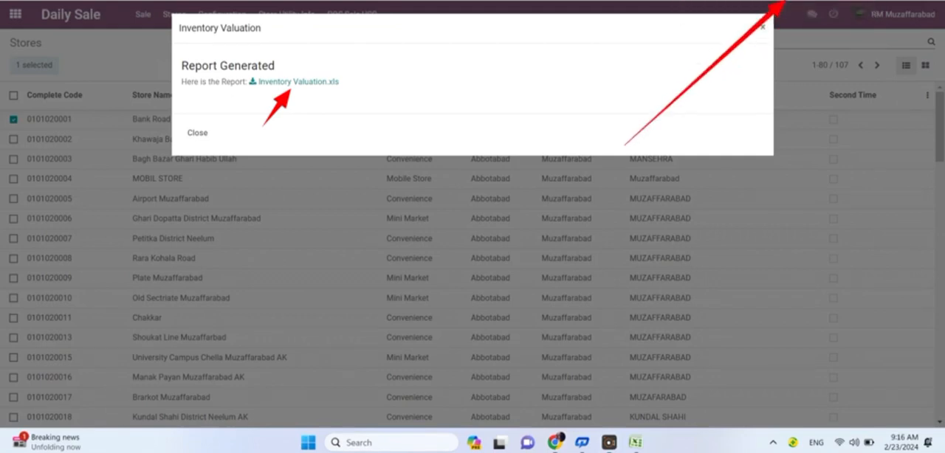
# Step: Switch to File Explorer and open Inventory Valuation (39) from the Downloads folder in Excel, agreeing to reopen the file
pyautogui.click(656, 312)
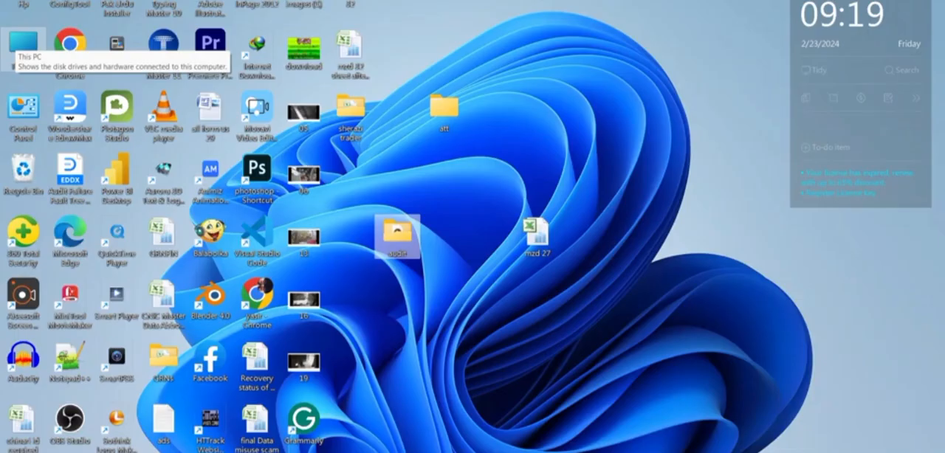
pyautogui.doubleClick(24, 43)
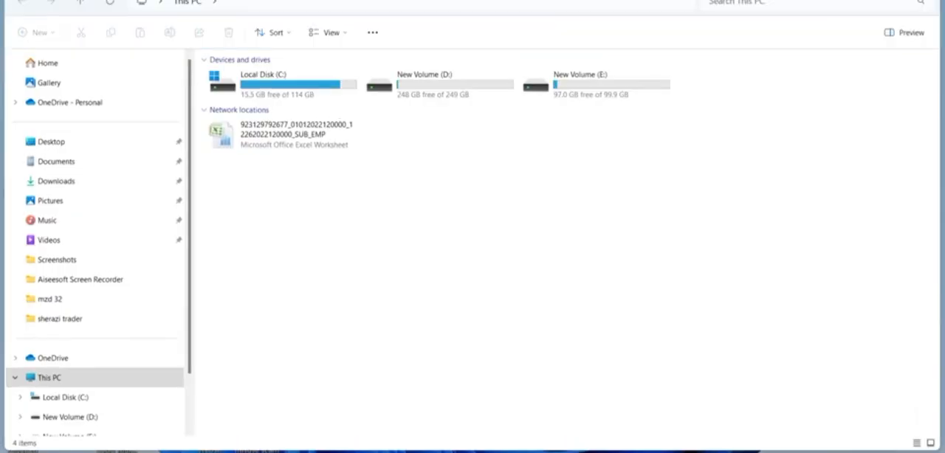
pyautogui.click(56, 181)
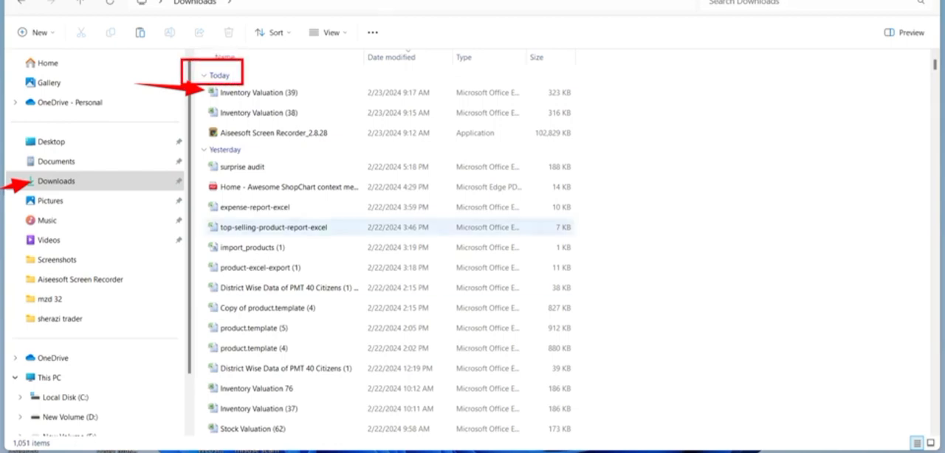
pyautogui.click(259, 93)
pyautogui.doubleClick(258, 93)
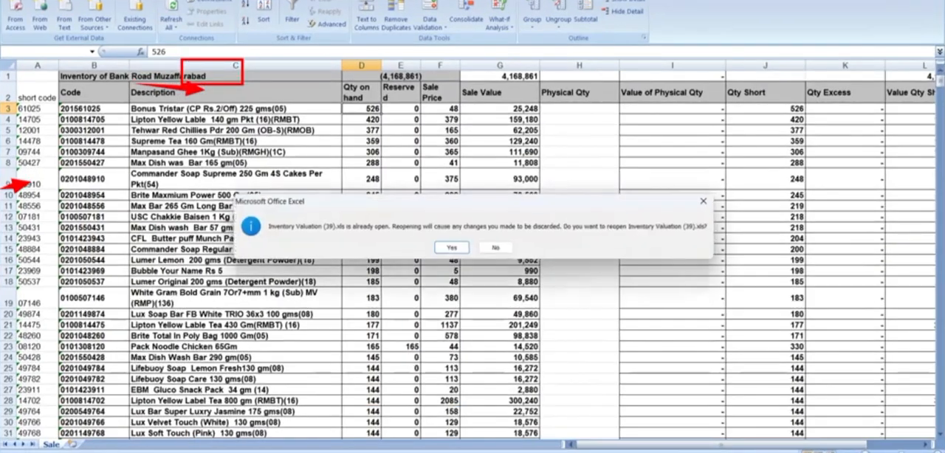
pyautogui.press('Return')
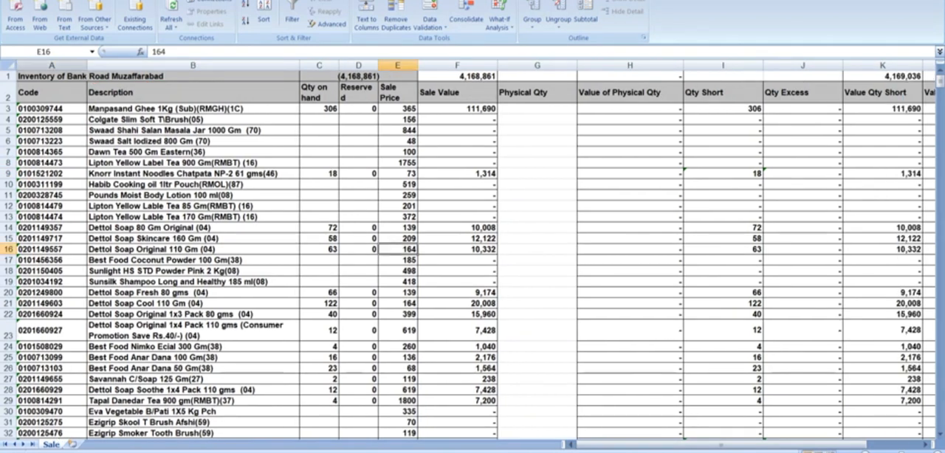
# Step: Insert a blank column A before the Code column
pyautogui.click(51, 65)
pyautogui.rightClick(49, 65)
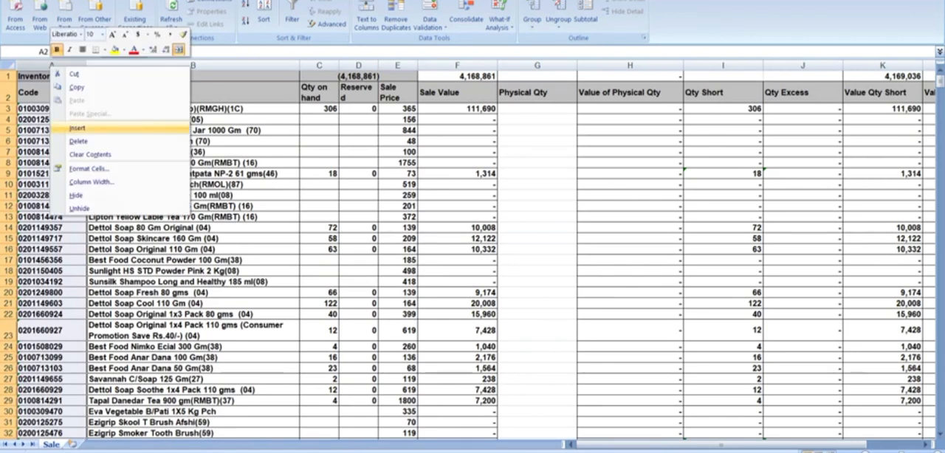
pyautogui.click(77, 128)
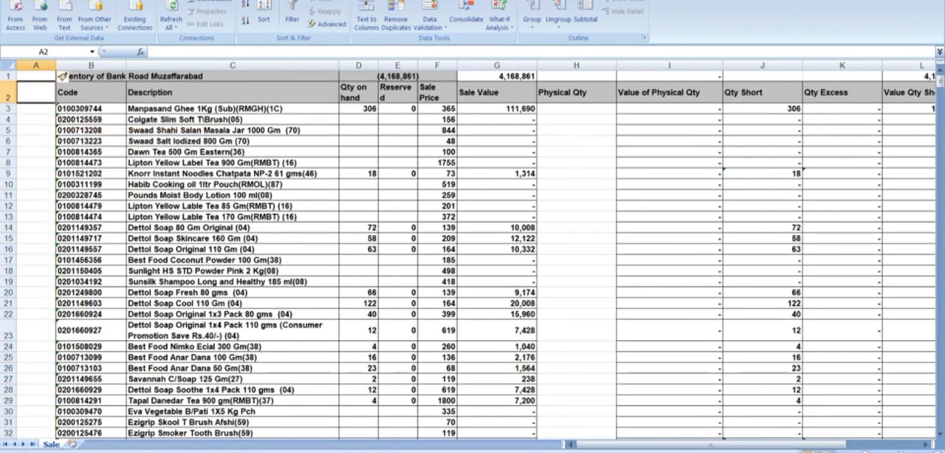
# Step: Enter the header "Short Code" in cell A2 and fit column A to its width
pyautogui.write('Short')
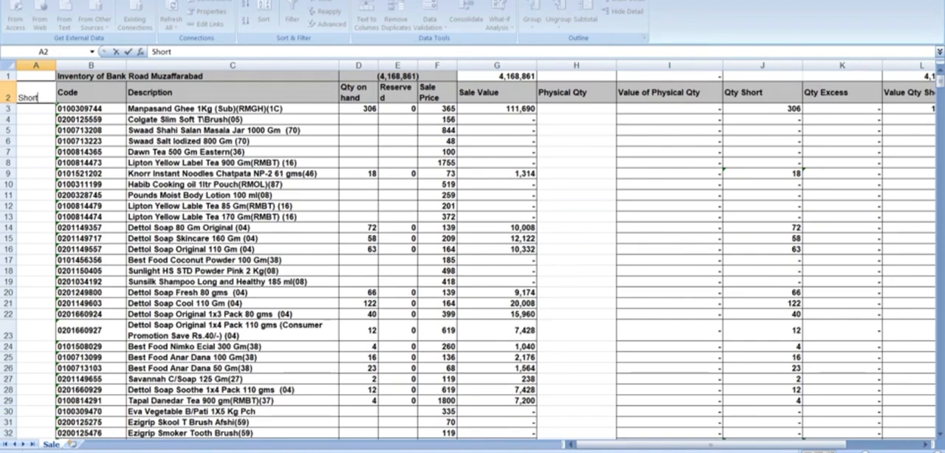
pyautogui.write(' Code')
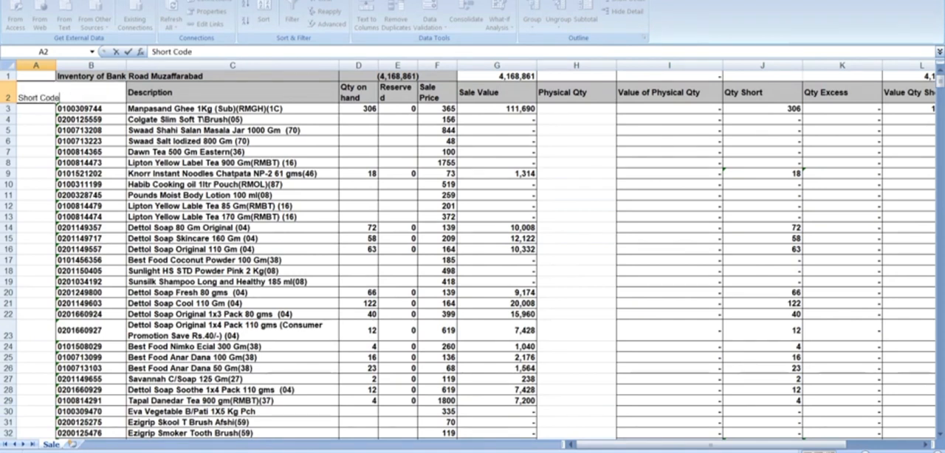
pyautogui.click(36, 66)
pyautogui.doubleClick(56, 66)
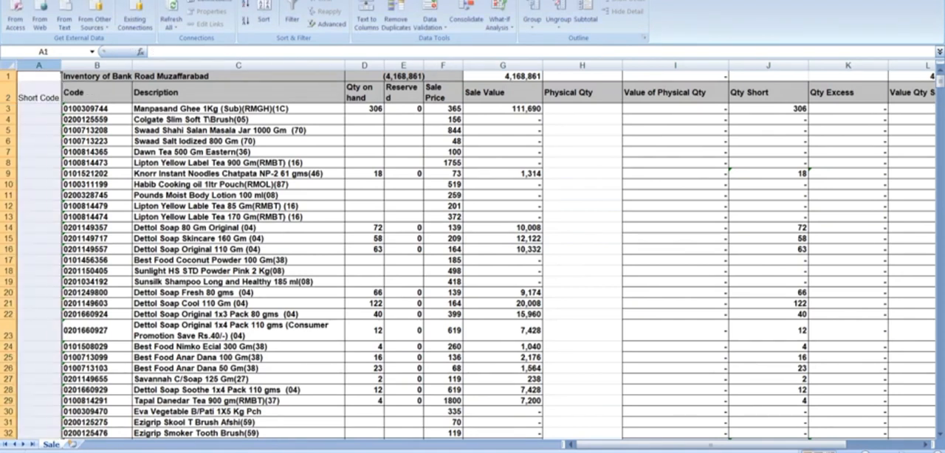
# Step: Enter the formula =RIGHT(B3,5) in cell A3 and fill it down the whole Short Code column
pyautogui.click(38, 108)
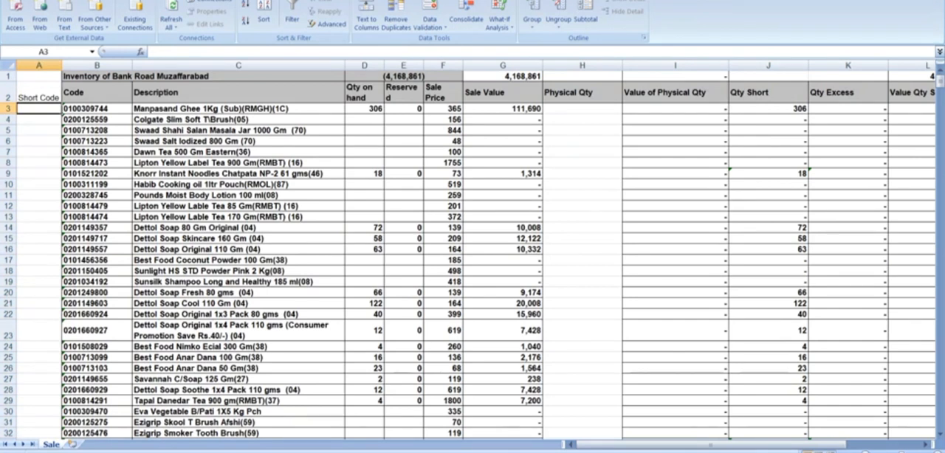
pyautogui.write('=')
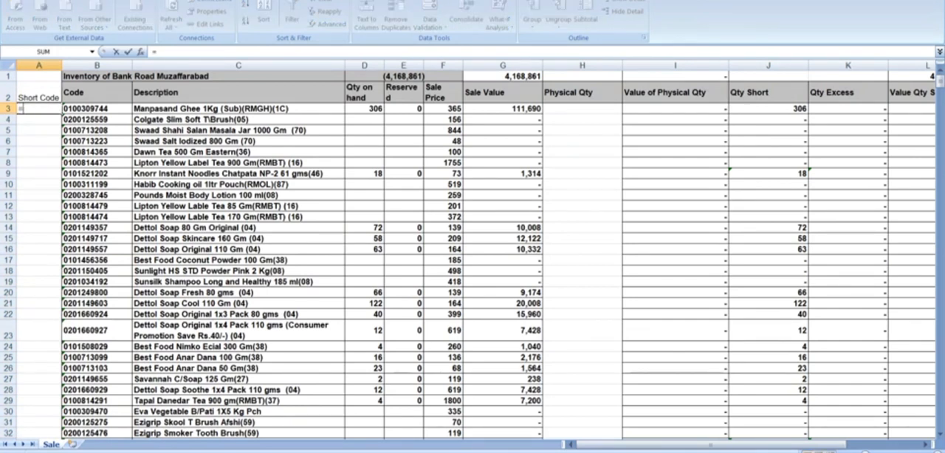
pyautogui.write('r')
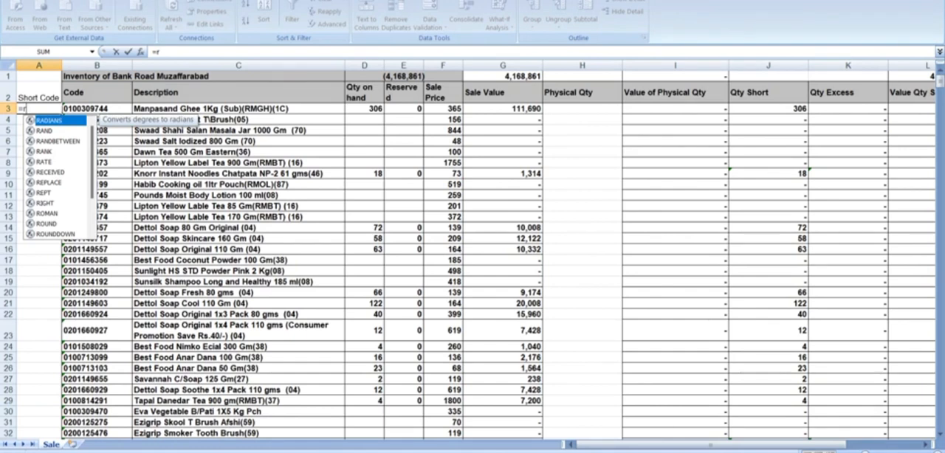
pyautogui.write('ight')
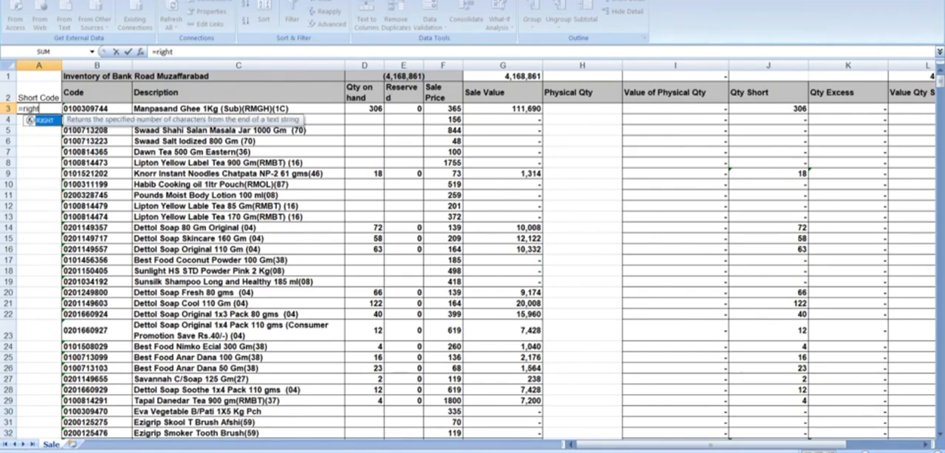
pyautogui.press('Tab')
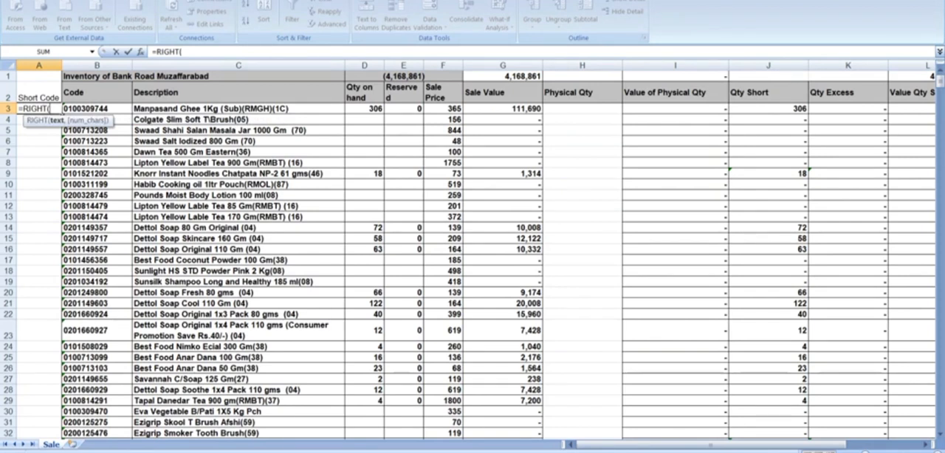
pyautogui.press('Right')
pyautogui.write(',5)')
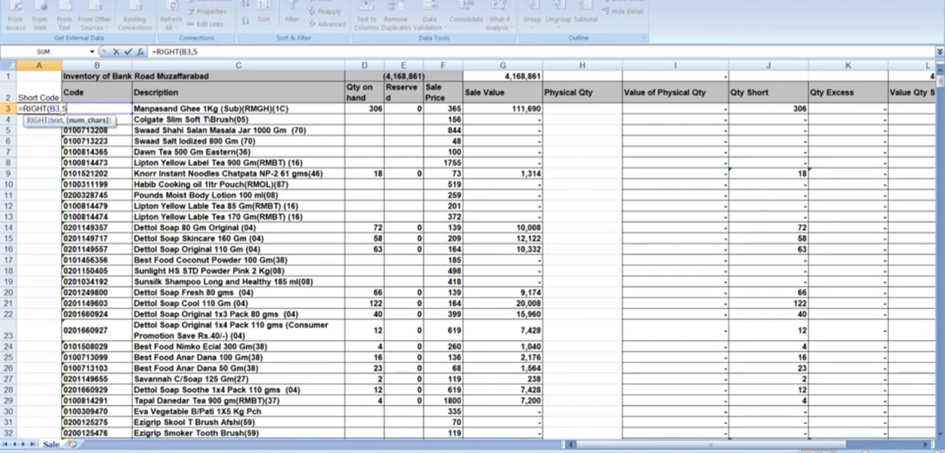
pyautogui.press('Return')
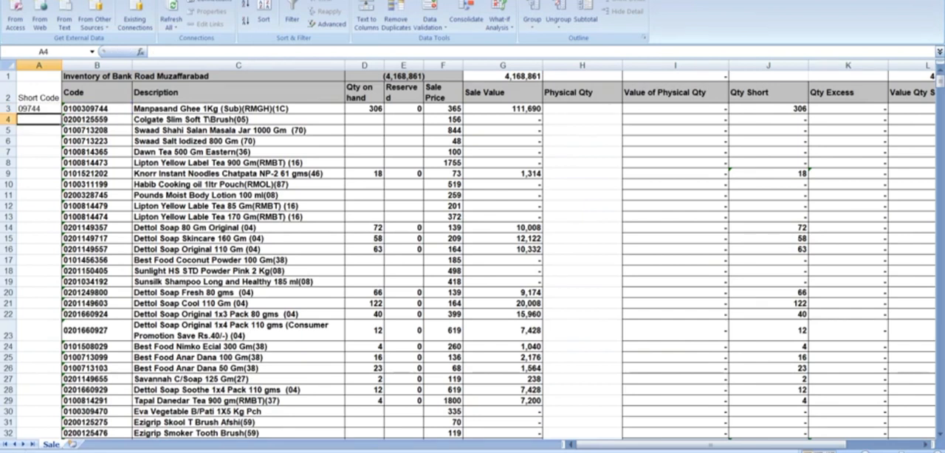
pyautogui.press('Up')
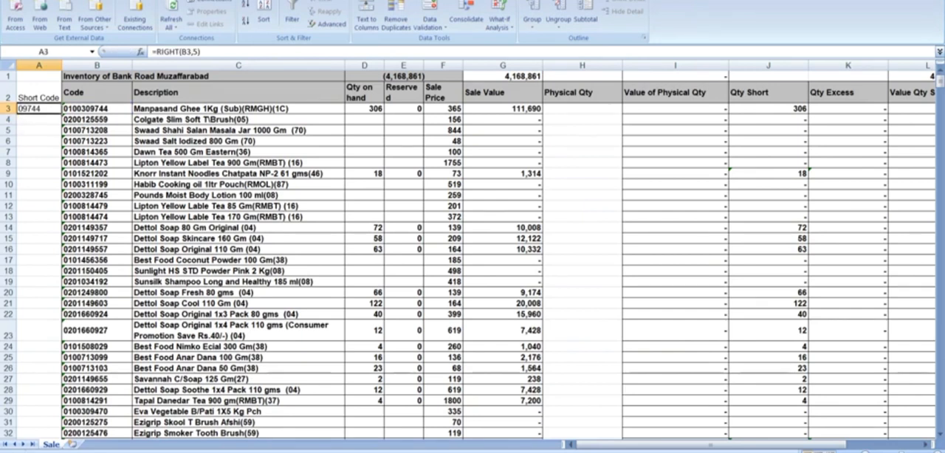
pyautogui.doubleClick(62, 113)
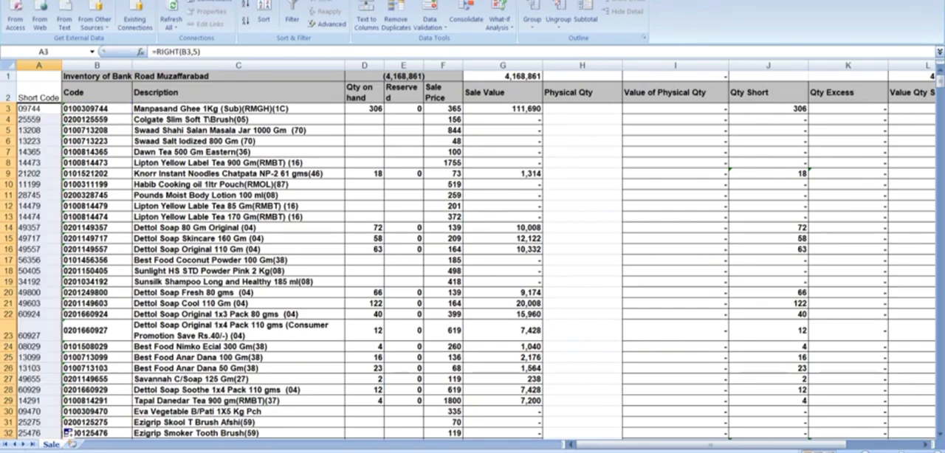
pyautogui.click(39, 196)
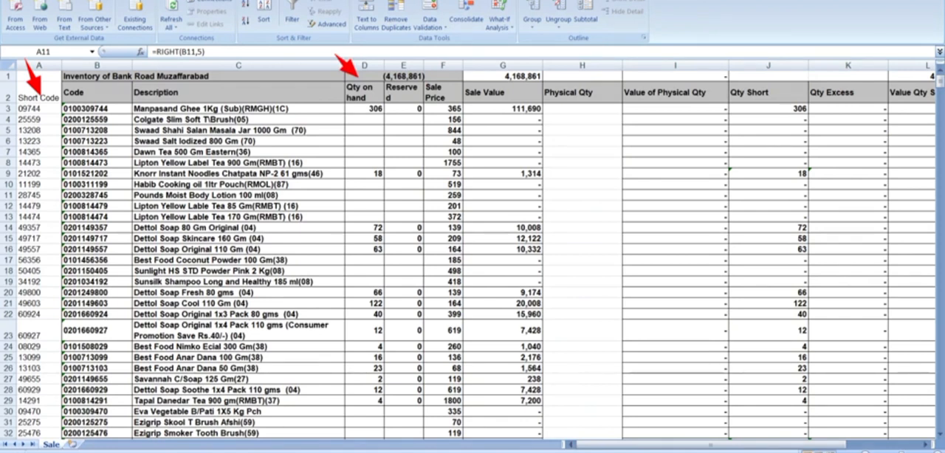
pyautogui.doubleClick(26, 196)
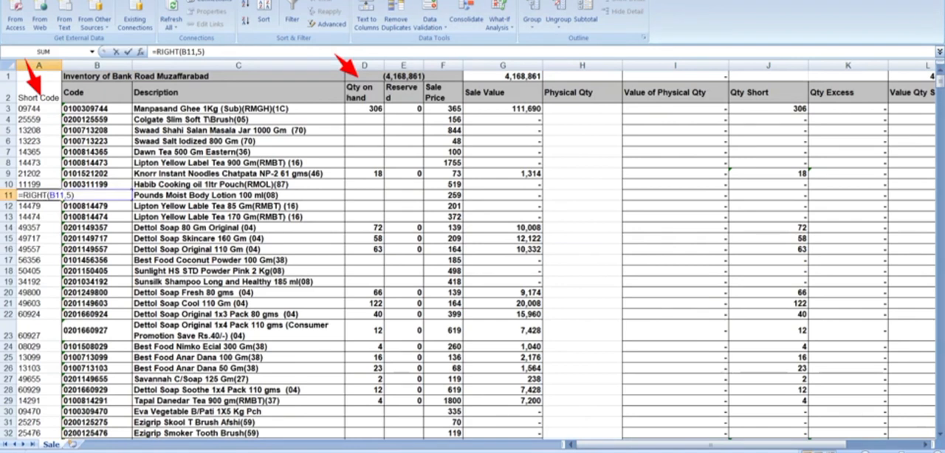
pyautogui.click(364, 108)
pyautogui.press('Escape')
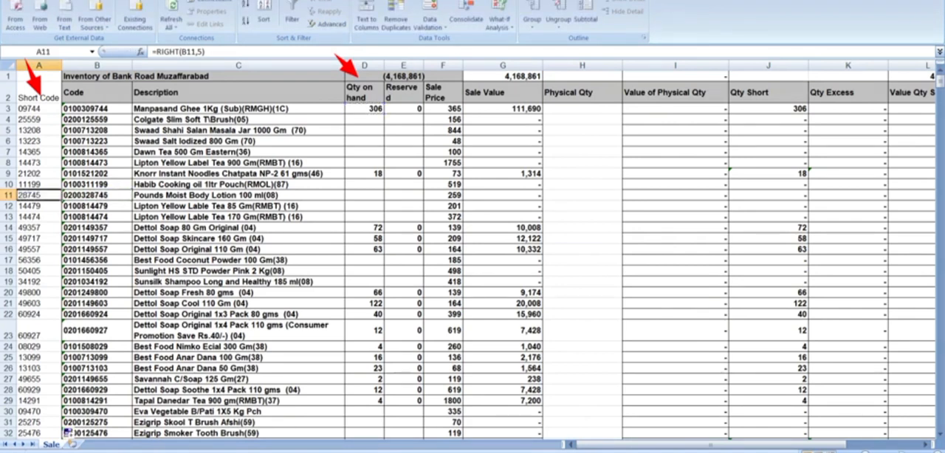
pyautogui.write('`')
pyautogui.press('Escape')
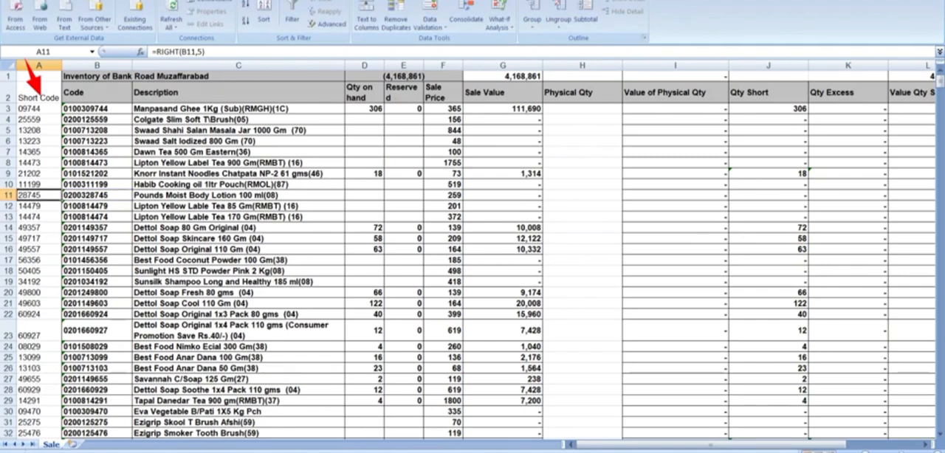
# Step: Sort the inventory rows by Qty on hand from largest to smallest
pyautogui.click(364, 109)
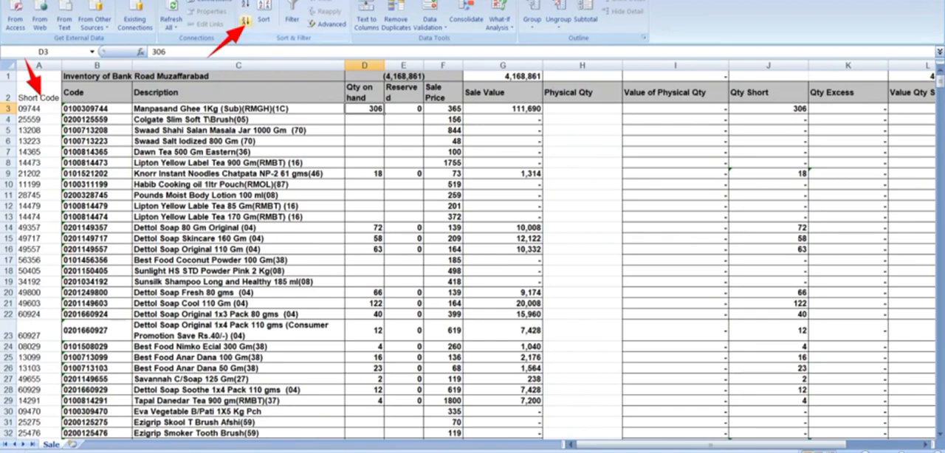
pyautogui.click(246, 20)
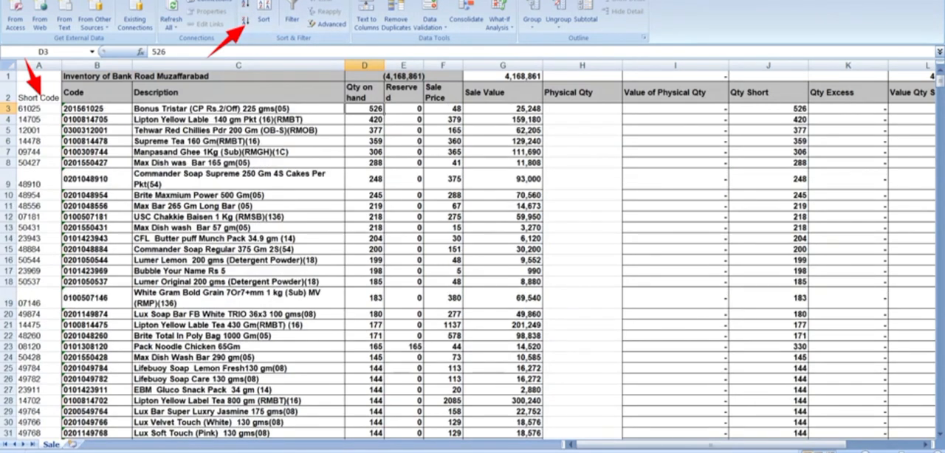
pyautogui.click(365, 238)
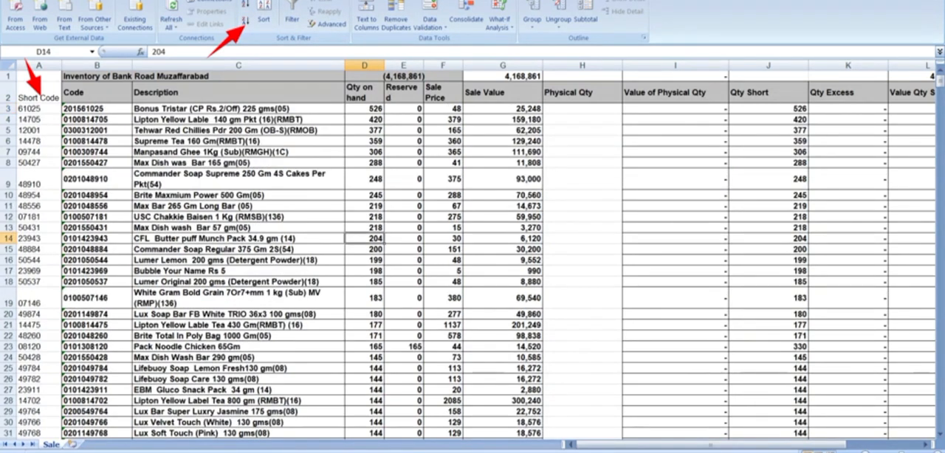
# Step: Delete all rows with a blank Qty on hand, from row 332 through row 827
pyautogui.press('Down')
pyautogui.press('Down')
pyautogui.press('Down')
pyautogui.press('Down')
pyautogui.press('Down')
pyautogui.press('Down')
pyautogui.press('Down')
pyautogui.press('Down')
pyautogui.press('Down')
pyautogui.press('Down')
pyautogui.press('Down')
pyautogui.press('Down')
pyautogui.press('Down')
pyautogui.press('Down')
pyautogui.press('Down')
pyautogui.press('Down')
pyautogui.press('Down')
pyautogui.press('Down')
pyautogui.press('Down')
pyautogui.press('Down')
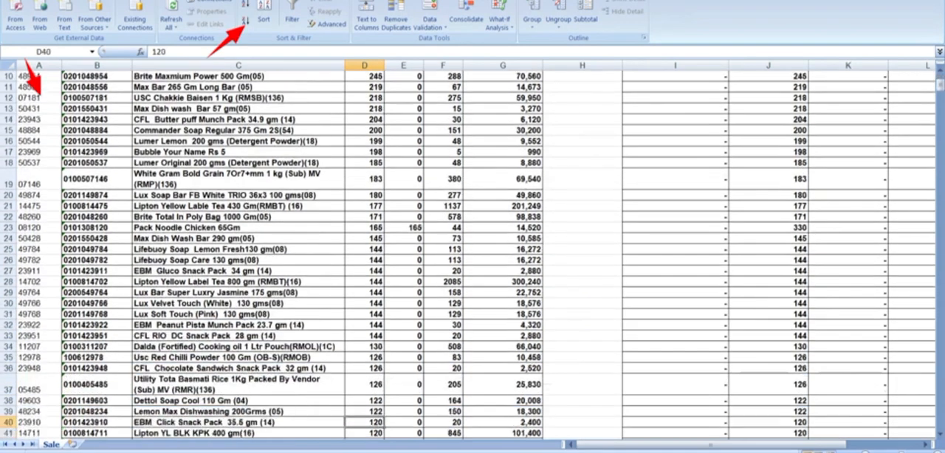
pyautogui.press('Down')
pyautogui.press('Down')
pyautogui.press('Down')
pyautogui.press('Down')
pyautogui.press('Down')
pyautogui.press('Down')
pyautogui.press('Down')
pyautogui.press('Down')
pyautogui.press('Down')
pyautogui.press('Down')
pyautogui.press('Down')
pyautogui.press('Down')
pyautogui.press('Down')
pyautogui.press('Down')
pyautogui.press('Down')
pyautogui.press('Down')
pyautogui.press('Down')
pyautogui.press('Down')
pyautogui.press('Down')
pyautogui.press('Down')
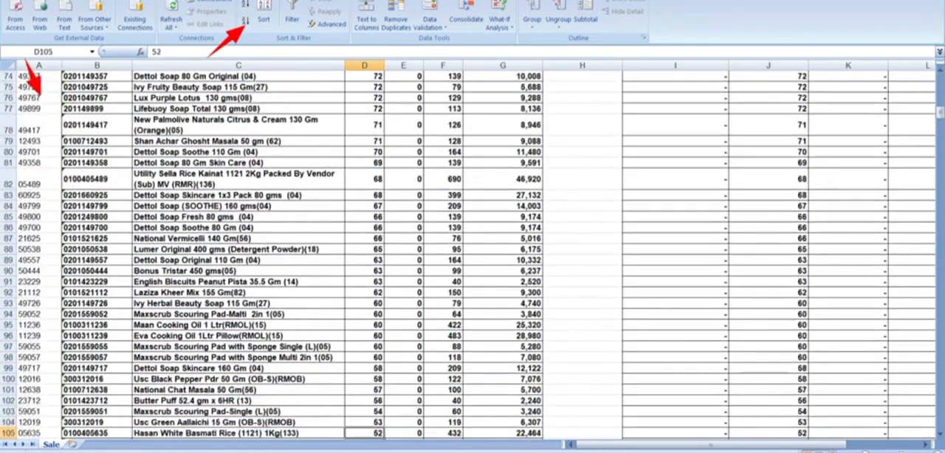
pyautogui.press('Down')
pyautogui.press('Down')
pyautogui.press('Down')
pyautogui.press('Down')
pyautogui.press('Down')
pyautogui.press('Down')
pyautogui.press('Down')
pyautogui.press('Down')
pyautogui.press('Down')
pyautogui.press('Down')
pyautogui.press('Down')
pyautogui.press('Down')
pyautogui.press('Down')
pyautogui.press('Down')
pyautogui.press('Down')
pyautogui.press('Down')
pyautogui.press('Down')
pyautogui.press('Down')
pyautogui.press('Down')
pyautogui.press('Down')
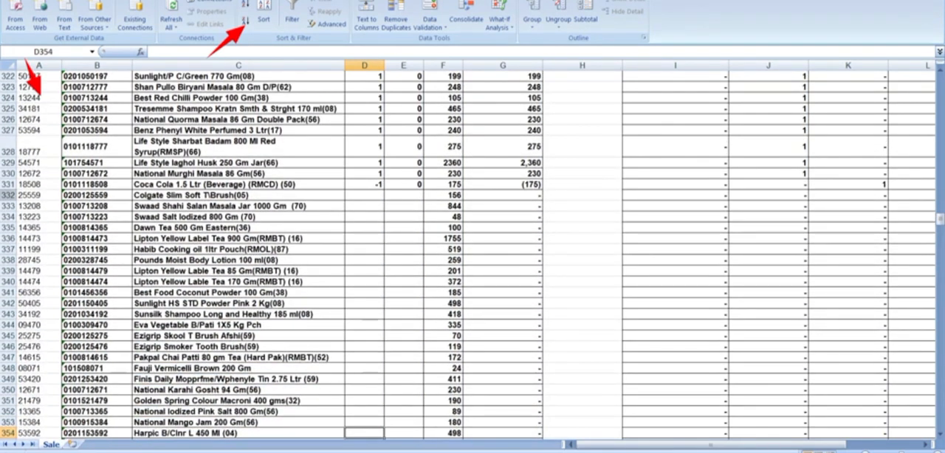
pyautogui.click(9, 195)
pyautogui.moveTo(9, 195); pyautogui.dragTo(9, 442)
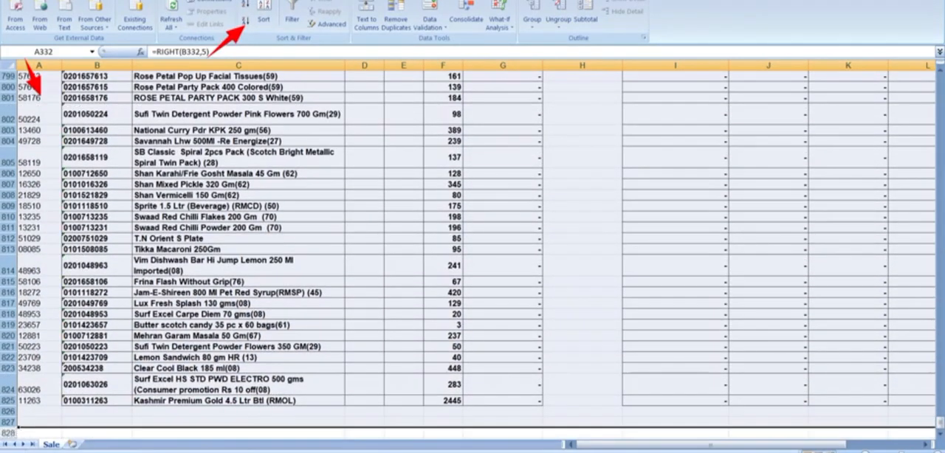
pyautogui.rightClick(9, 210)
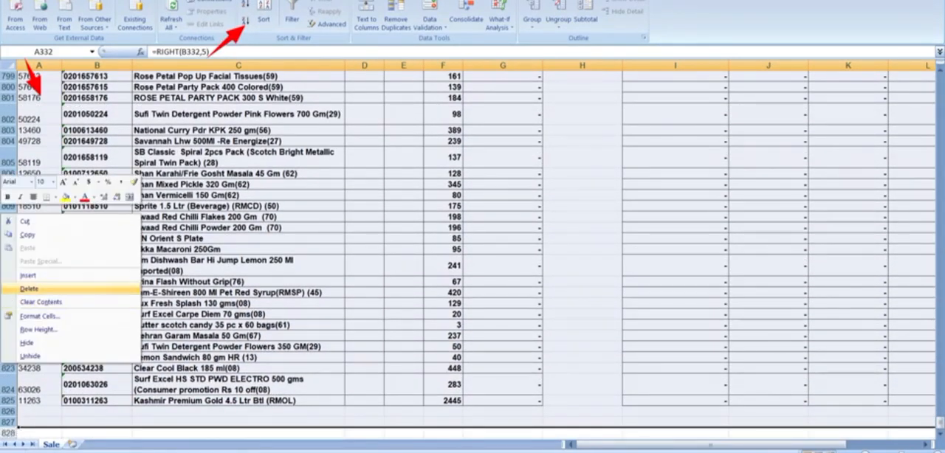
pyautogui.click(29, 288)
pyautogui.click(404, 184)
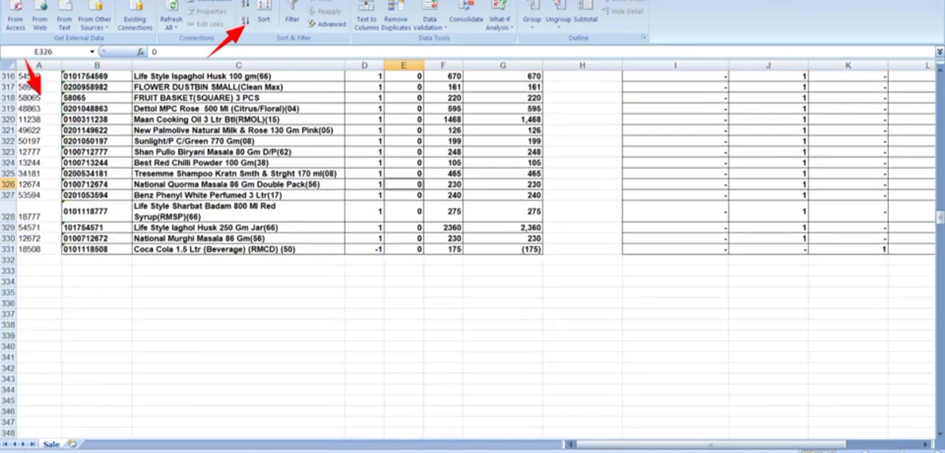
# Step: Set the sheet's page orientation to Landscape and its print scale to 85%
pyautogui.hotkey('ctrl', 'Up')
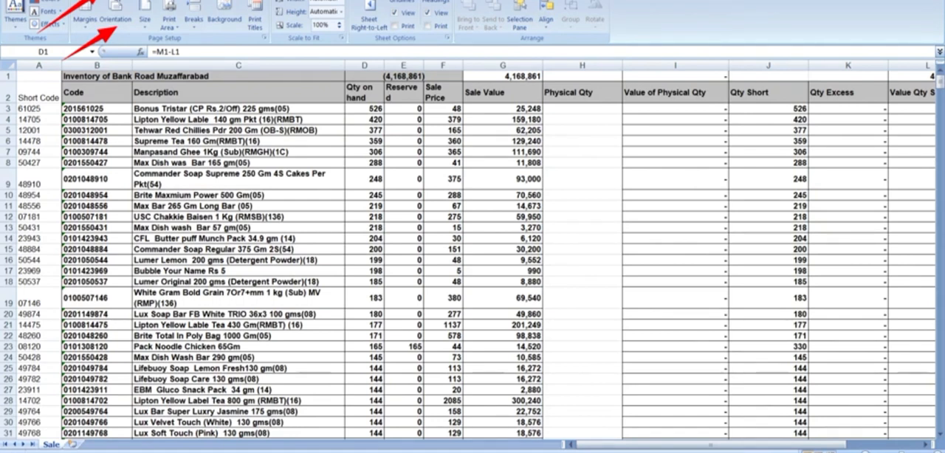
pyautogui.click(115, 15)
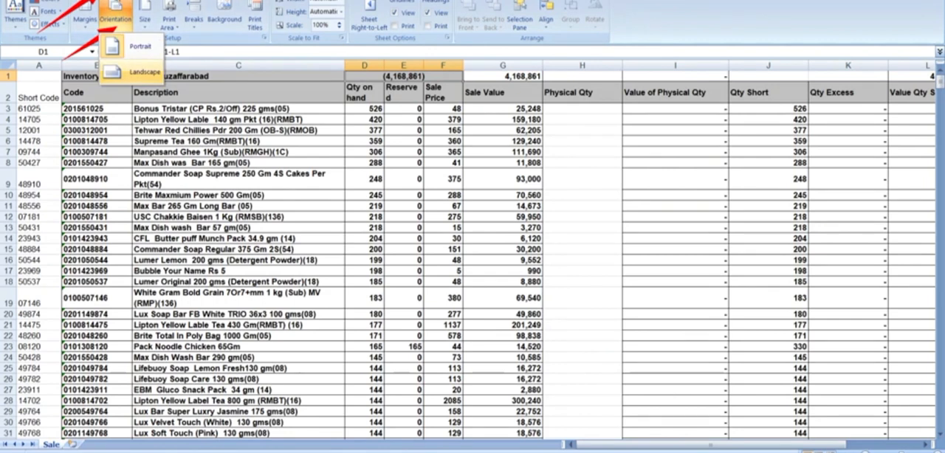
pyautogui.click(140, 73)
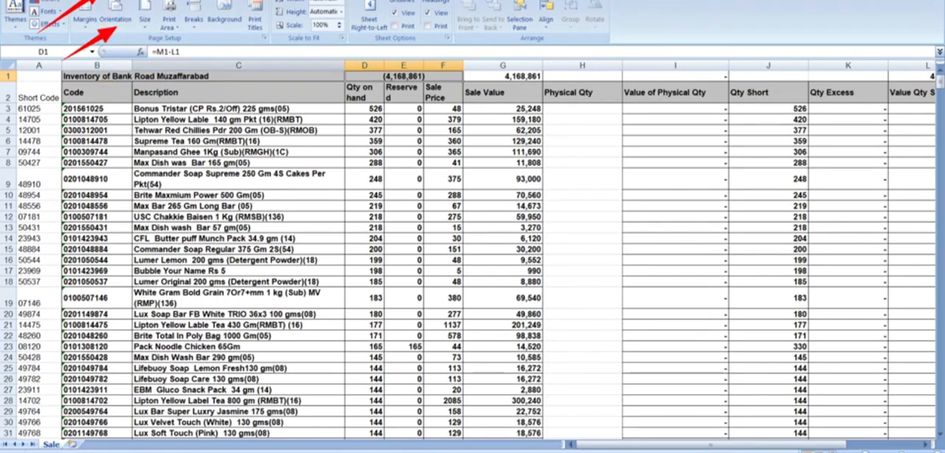
pyautogui.click(340, 28)
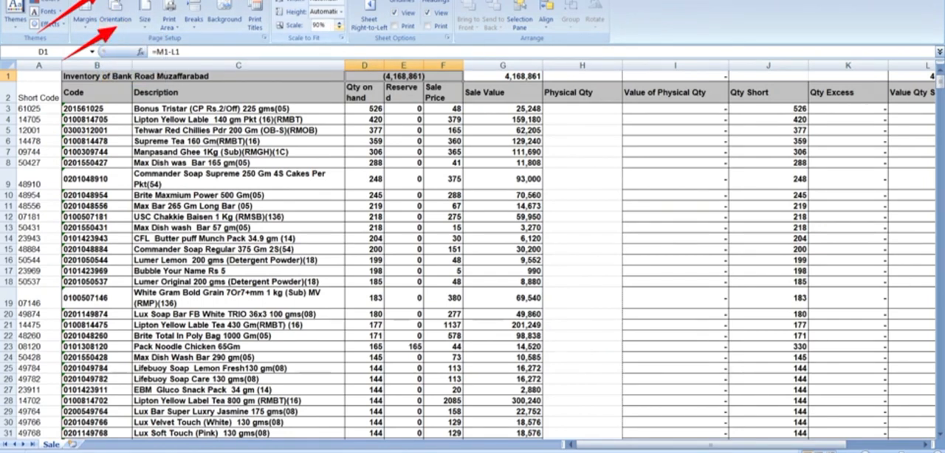
pyautogui.click(339, 28)
pyautogui.click(340, 28)
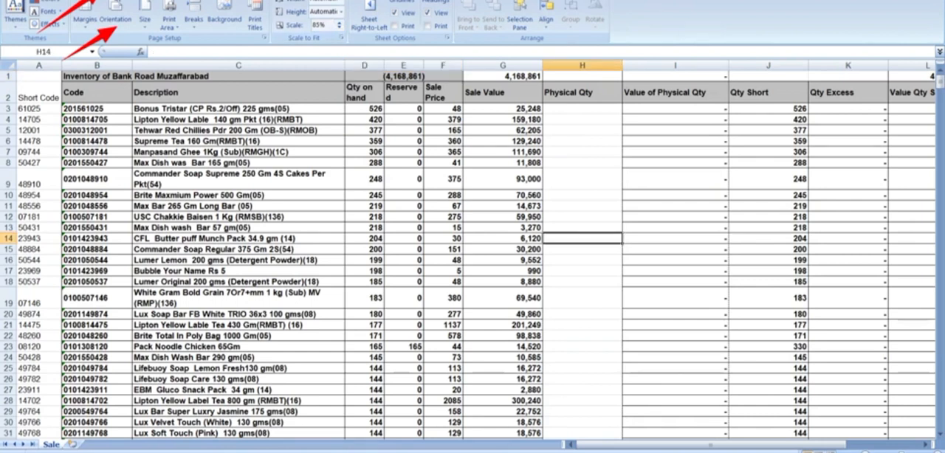
# Step: Narrow columns G to M, Sale Value through Value Qty Excess, and autofit them so their headers wrap compactly
pyautogui.click(582, 65)
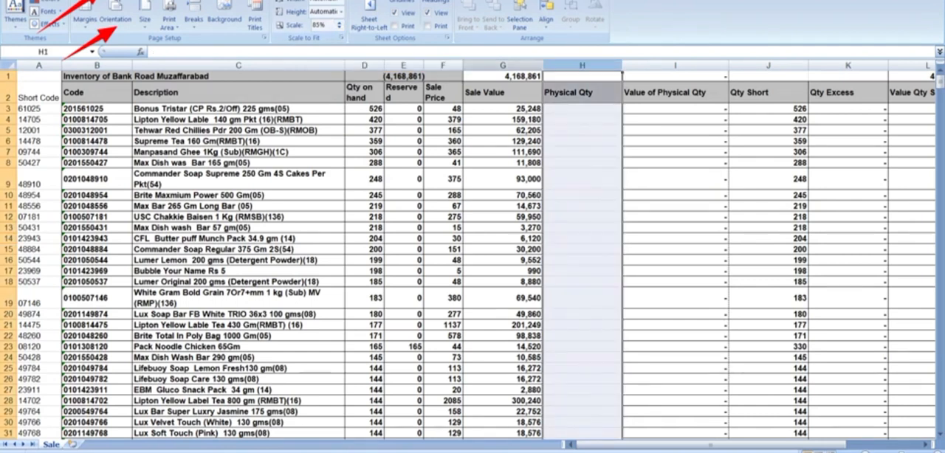
pyautogui.moveTo(517, 65); pyautogui.dragTo(718, 65)
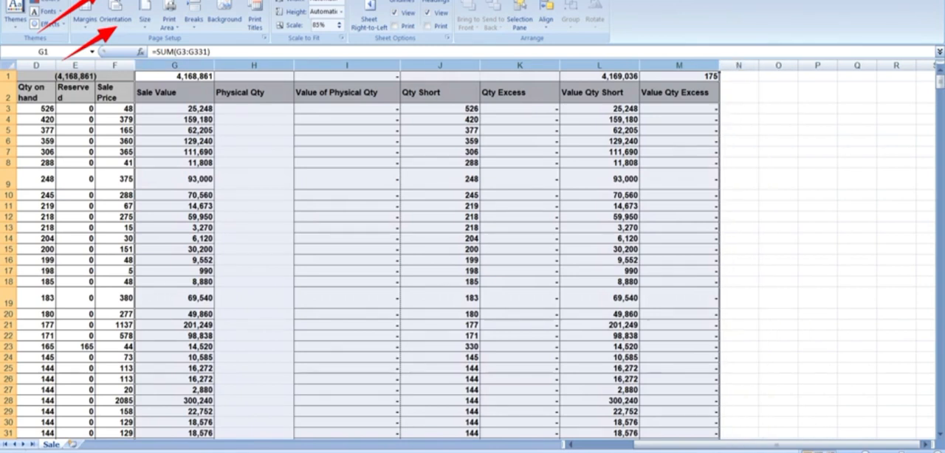
pyautogui.doubleClick(293, 65)
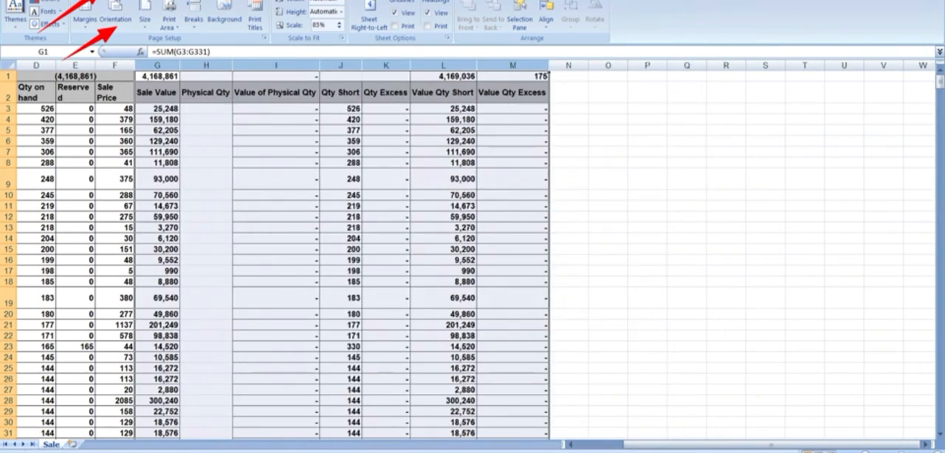
pyautogui.moveTo(320, 65); pyautogui.dragTo(275, 65)
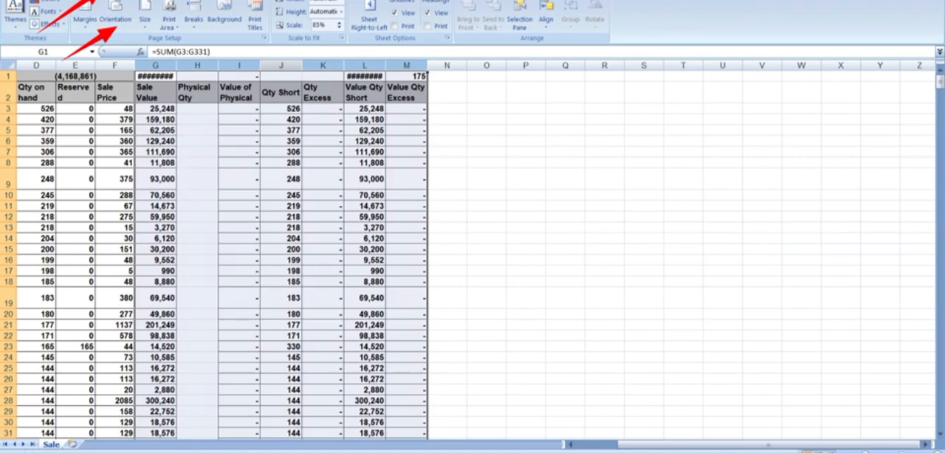
pyautogui.doubleClick(260, 65)
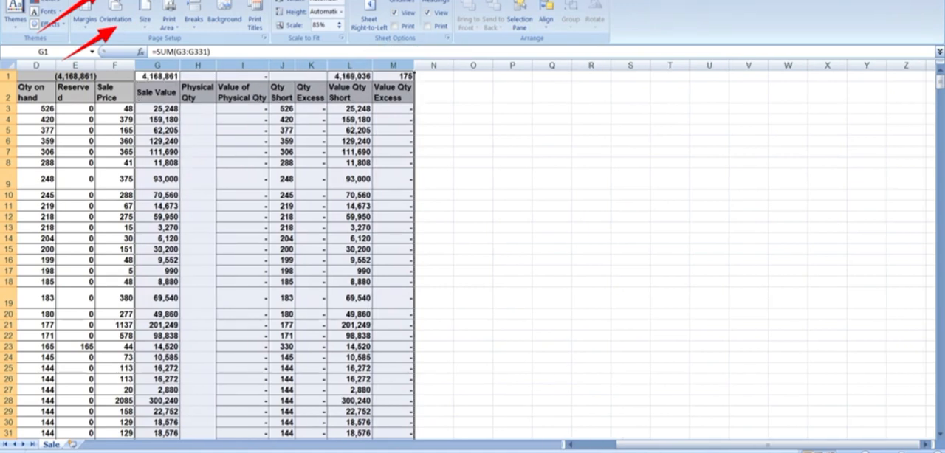
pyautogui.click(311, 163)
pyautogui.press('Left')
pyautogui.press('Left')
pyautogui.press('Left')
pyautogui.press('Left')
pyautogui.press('Left')
pyautogui.press('Left')
pyautogui.press('Left')
pyautogui.press('Left')
pyautogui.press('Left')
pyautogui.press('Left')
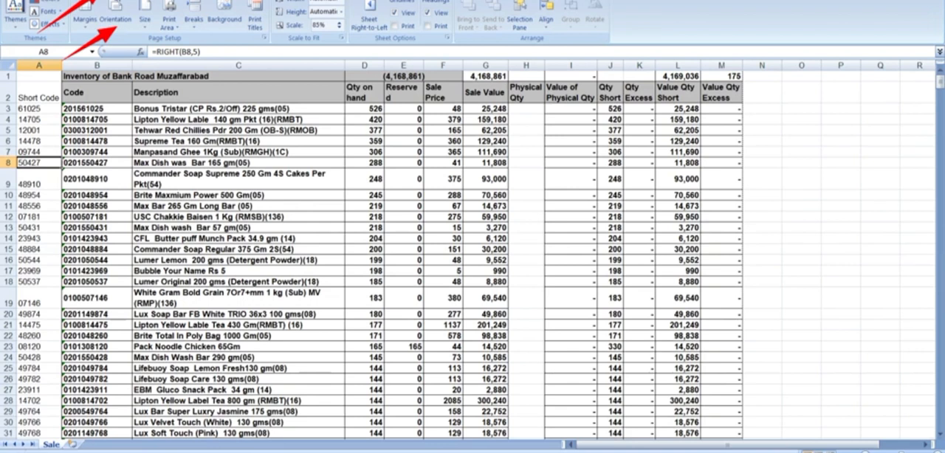
# Step: Apply All Borders to the whole inventory table, including the Short Code and Physical Qty columns
pyautogui.click(239, 195)
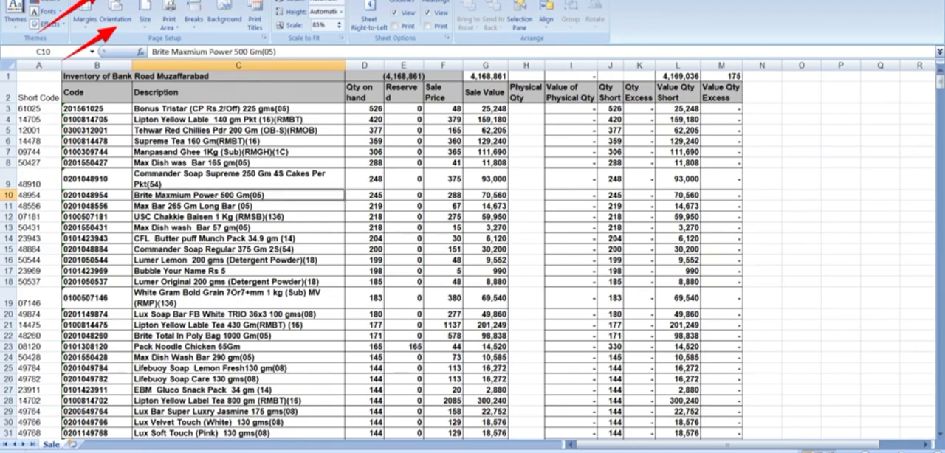
pyautogui.hotkey('ctrl', 'a')
pyautogui.click(41, 1)
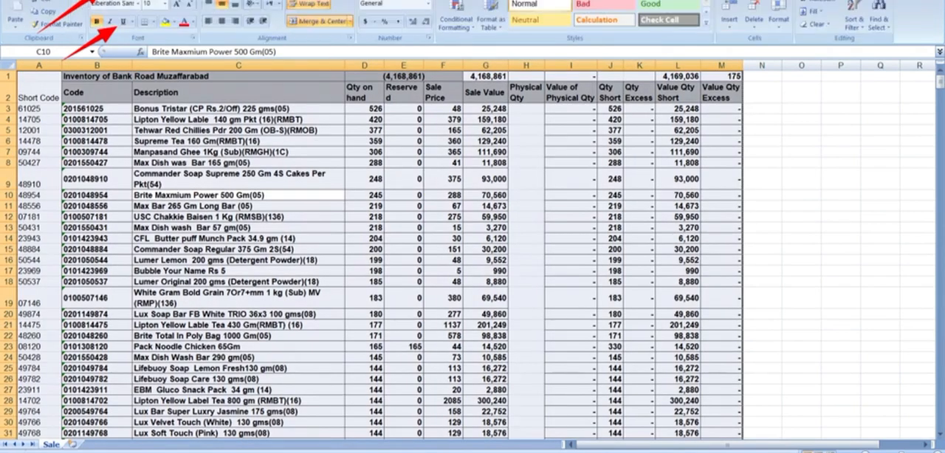
pyautogui.click(153, 22)
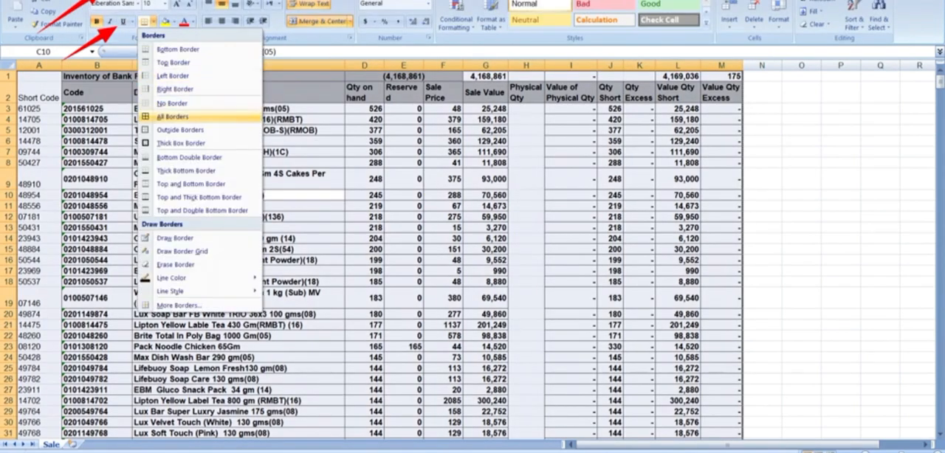
pyautogui.click(173, 117)
pyautogui.click(527, 163)
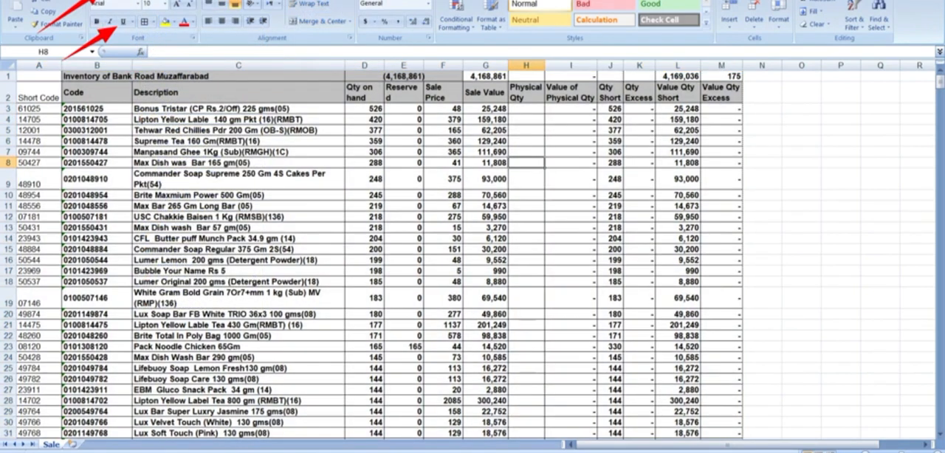
# Step: Sort the inventory rows by Short Code in ascending order
pyautogui.click(39, 109)
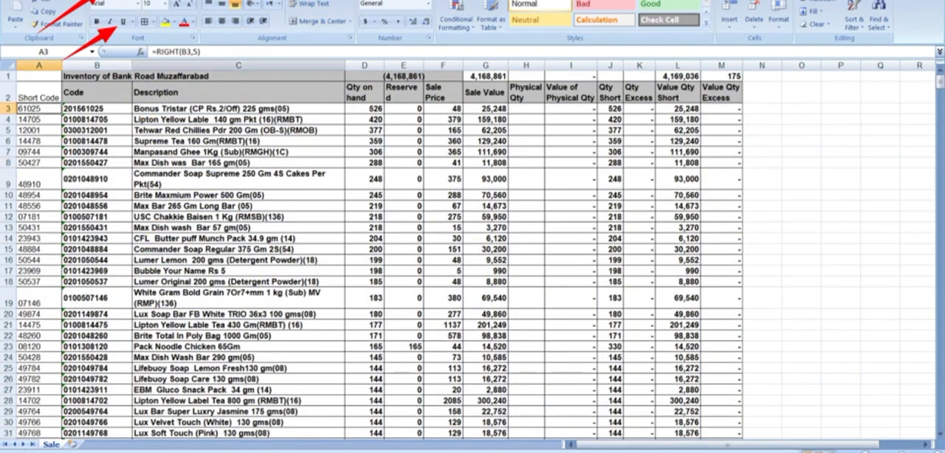
pyautogui.click(210, 1)
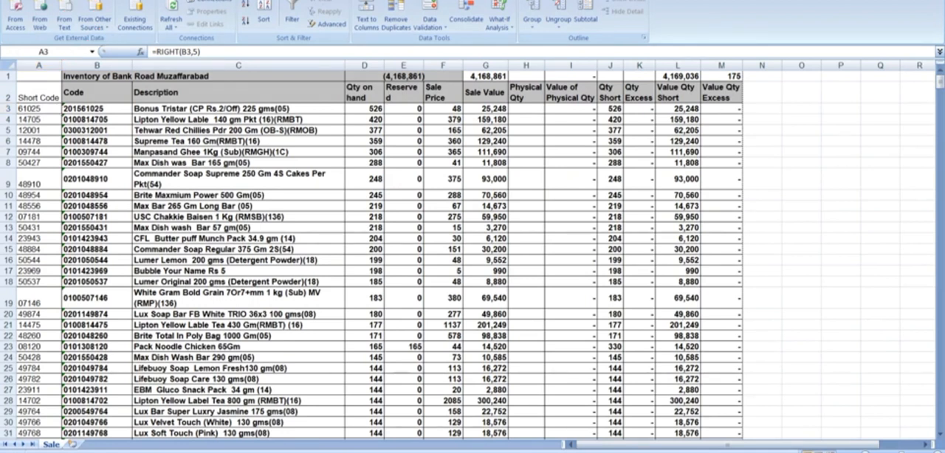
pyautogui.click(641, 402)
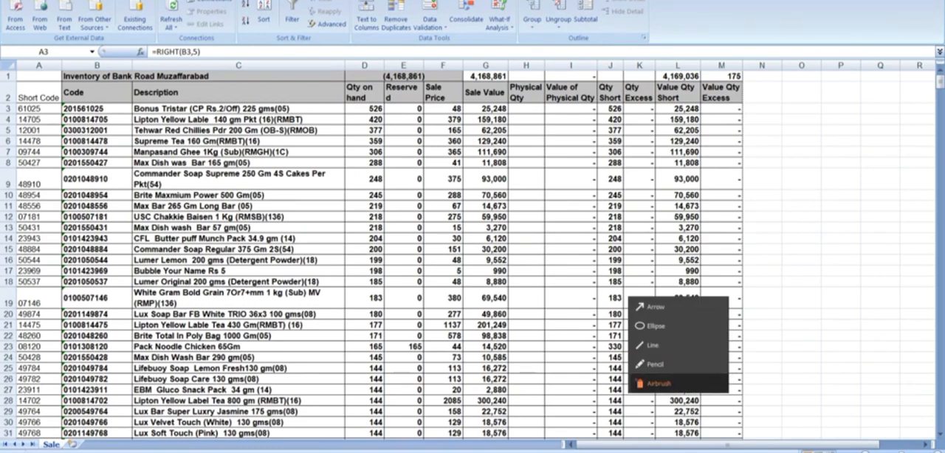
pyautogui.click(655, 307)
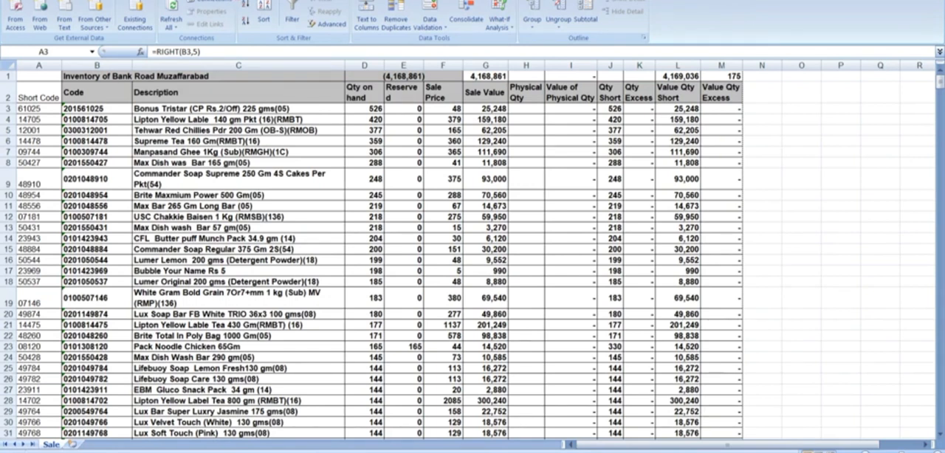
pyautogui.click(39, 109)
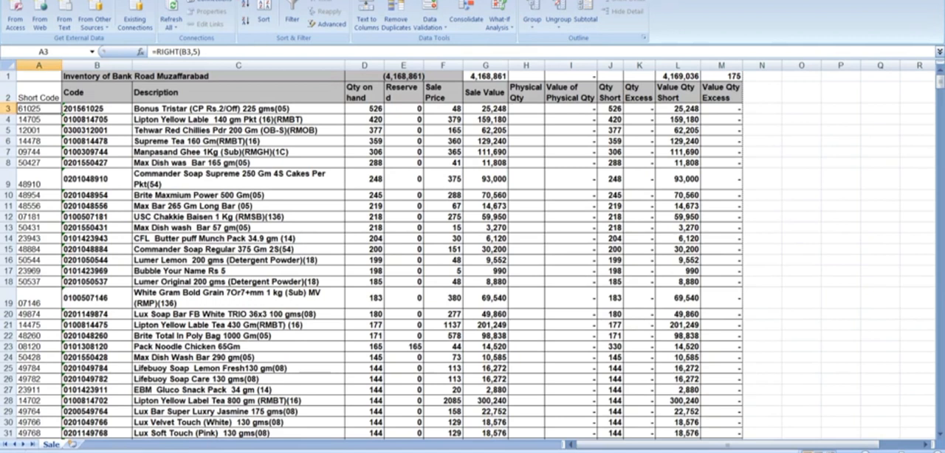
pyautogui.click(245, 5)
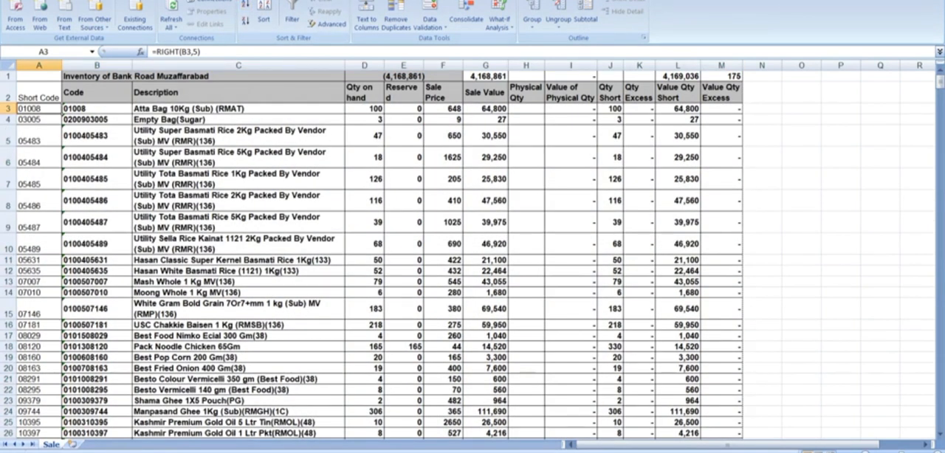
# Step: Look through the item rows to check their order by short code, and return to the beginning of the sheet
pyautogui.press('Down')
pyautogui.press('Down')
pyautogui.press('Down')
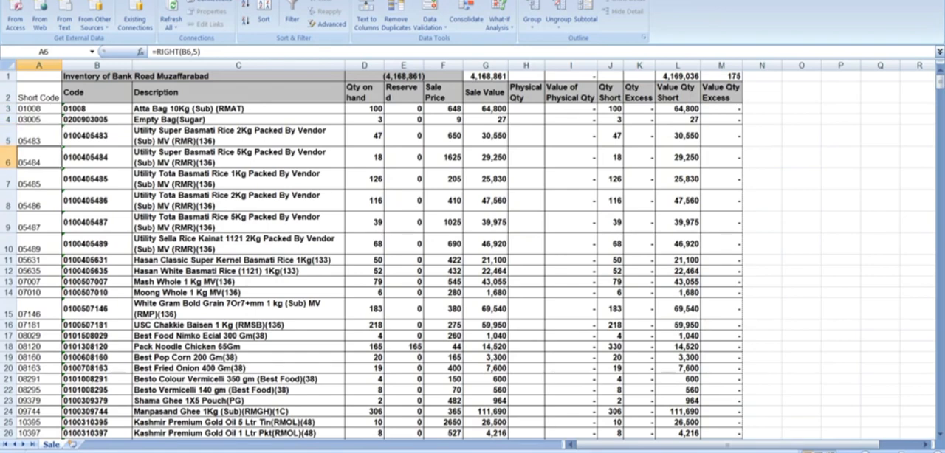
pyautogui.press('Right')
pyautogui.press('Right')
pyautogui.press('Right')
pyautogui.press('Right')
pyautogui.press('Right')
pyautogui.press('Right')
pyautogui.press('Down')
pyautogui.press('Down')
pyautogui.press('Down')
pyautogui.press('Down')
pyautogui.press('Down')
pyautogui.press('Down')
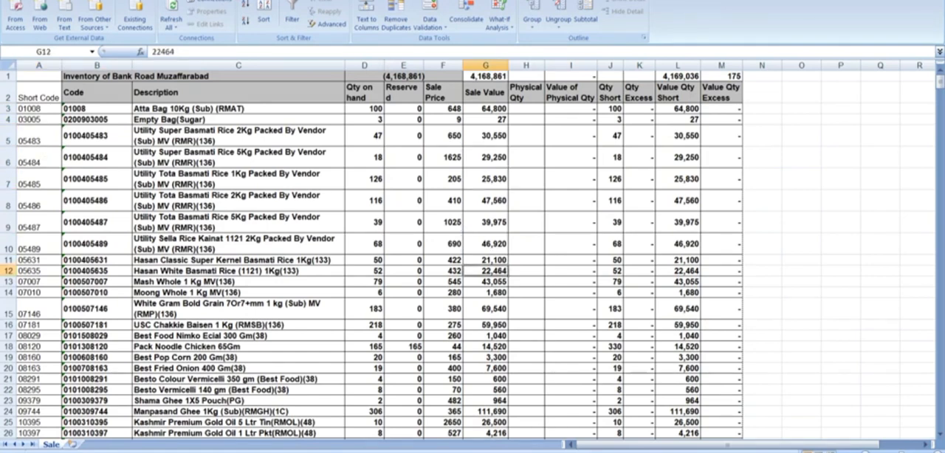
pyautogui.press('Down')
pyautogui.press('Down')
pyautogui.press('Down')
pyautogui.press('Down')
pyautogui.press('Down')
pyautogui.press('Down')
pyautogui.press('Down')
pyautogui.press('Down')
pyautogui.press('Down')
pyautogui.press('Down')
pyautogui.press('Down')
pyautogui.press('Down')
pyautogui.press('Down')
pyautogui.press('Down')
pyautogui.press('Down')
pyautogui.press('Down')
pyautogui.press('Down')
pyautogui.press('Down')
pyautogui.press('Down')
pyautogui.press('Down')
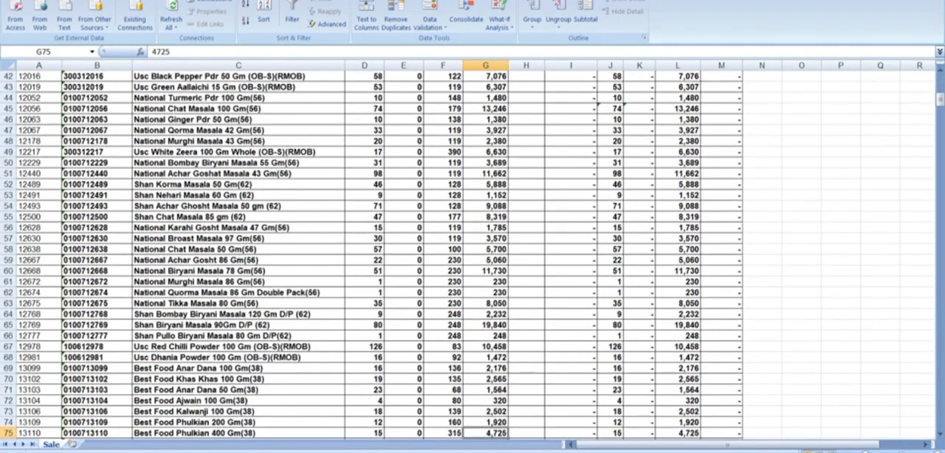
pyautogui.hotkey('ctrl', 'Up')
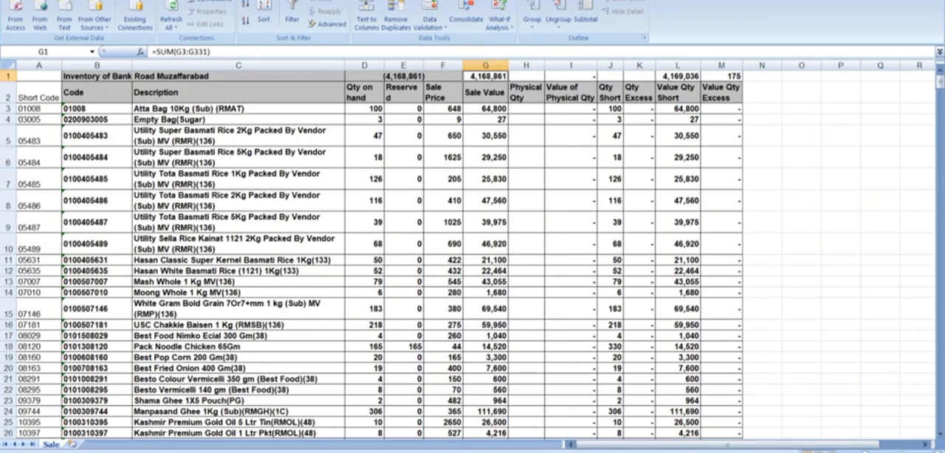
pyautogui.click(404, 347)
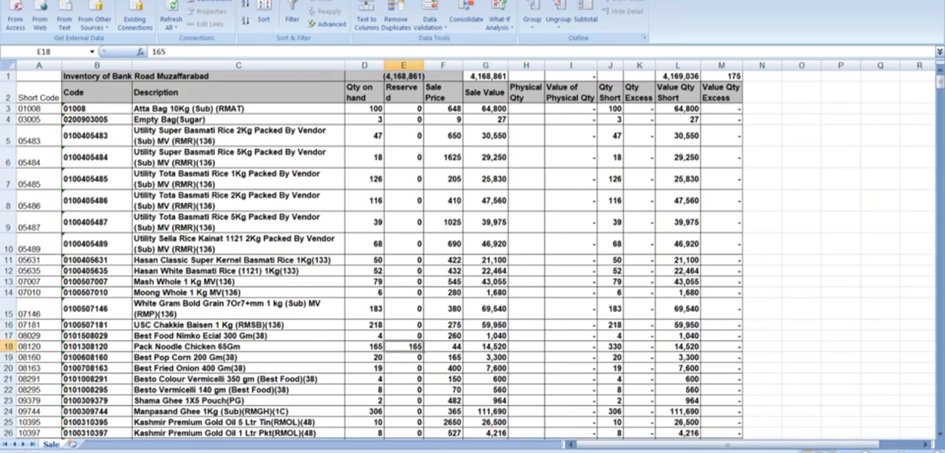
# Step: Enter a physical quantity of 0 for Pack Noodle Chicken 65Gm to test the short and excess calculations
pyautogui.click(527, 347)
pyautogui.write('0')
pyautogui.press('Return')
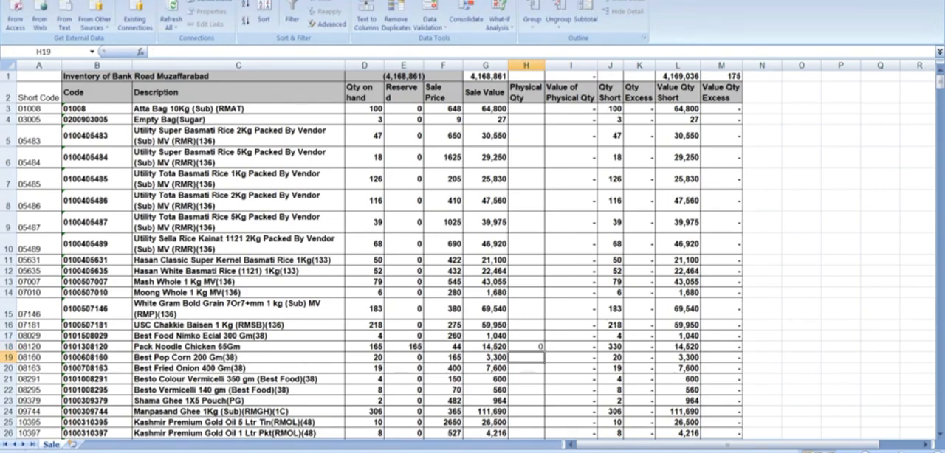
pyautogui.press('Up')
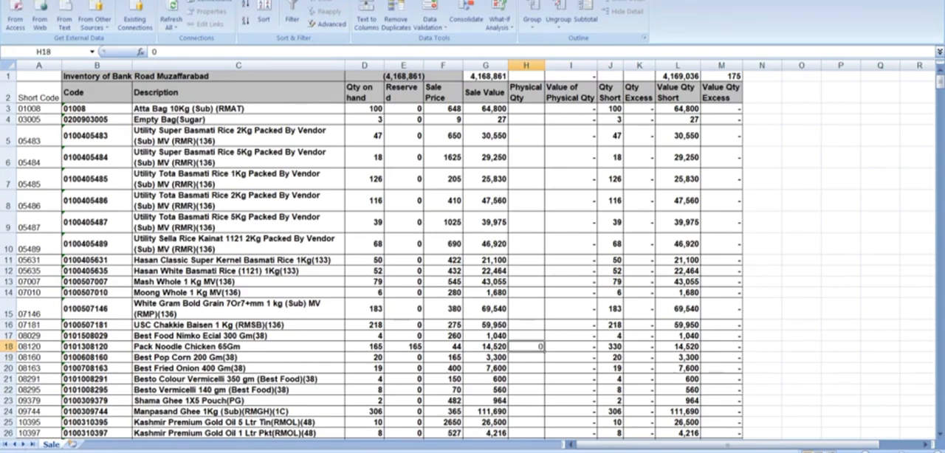
pyautogui.press('Return')
pyautogui.press('Up')
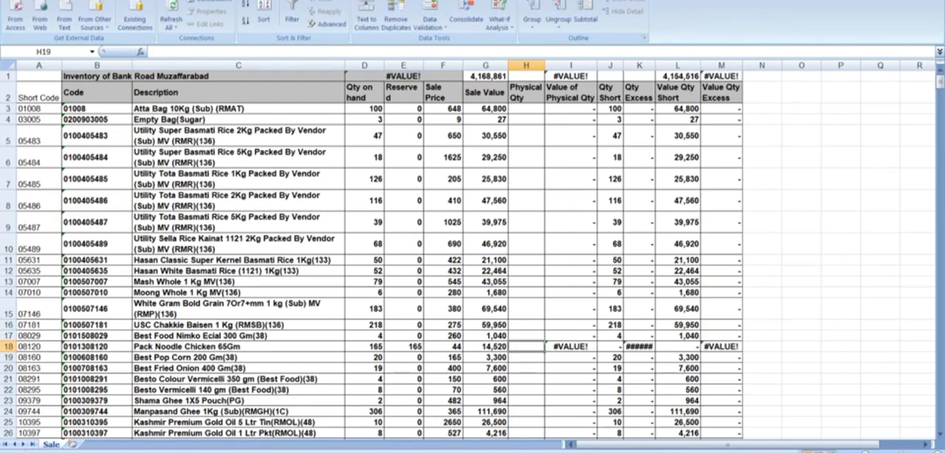
# Step: Try physical quantities of 2 and 165 for Pack Noodle Chicken 65Gm to test how its shortage is calculated
pyautogui.write('2')
pyautogui.press('Return')
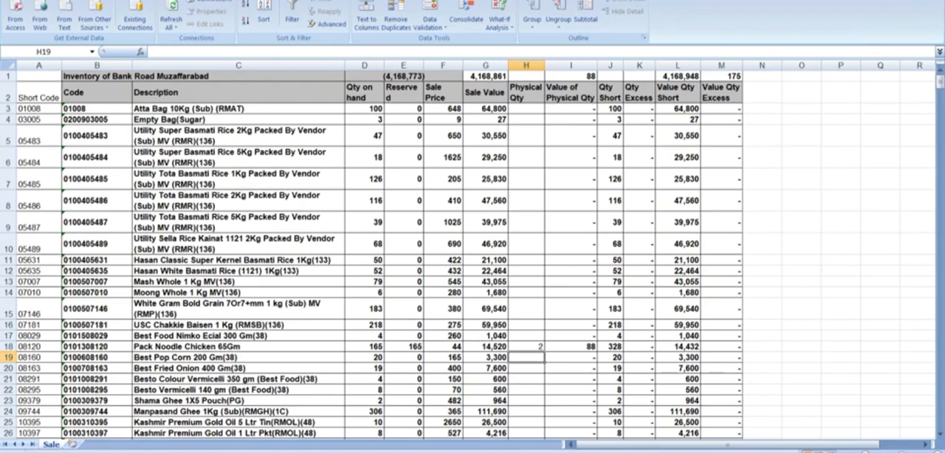
pyautogui.press('Up')
pyautogui.write('165')
pyautogui.press('Return')
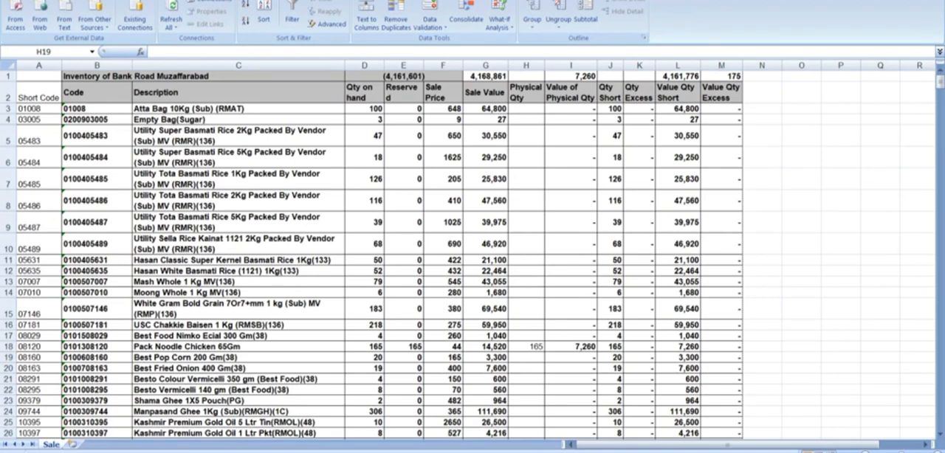
# Step: Set the physical quantity of Pack Noodle Chicken 65Gm back to 0
pyautogui.press('Up')
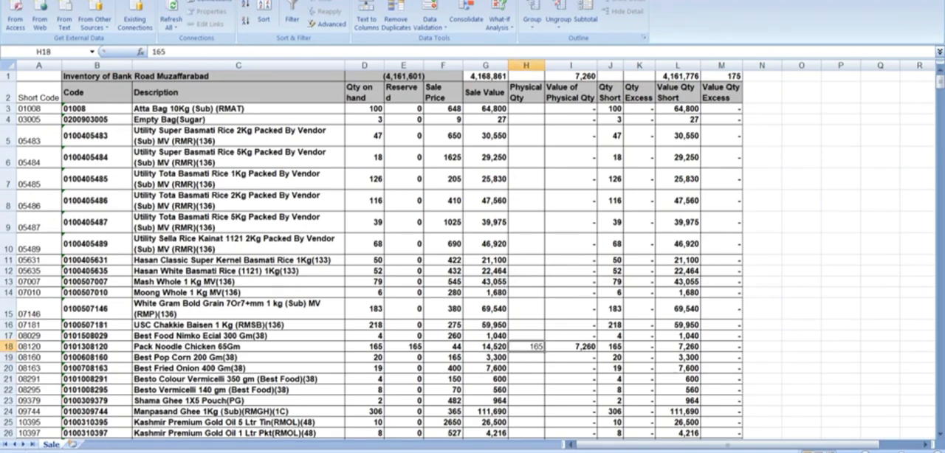
pyautogui.write('0')
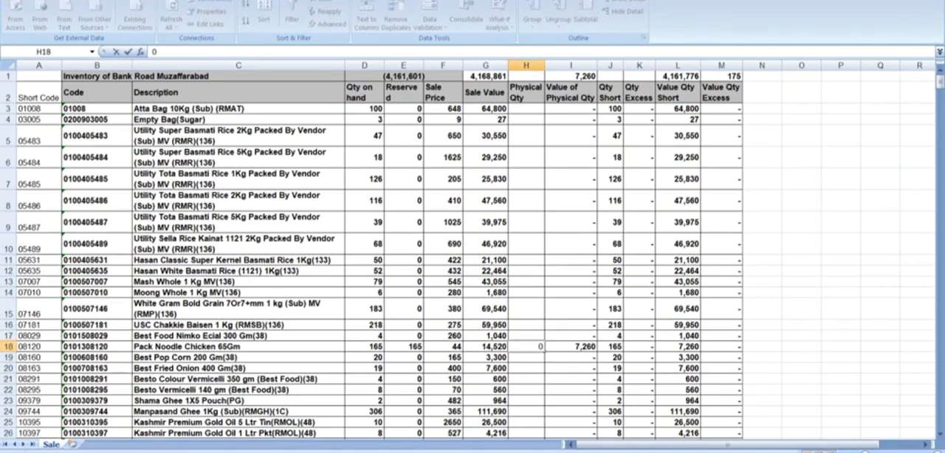
pyautogui.press('BackSpace')
pyautogui.write('0')
pyautogui.press('Return')
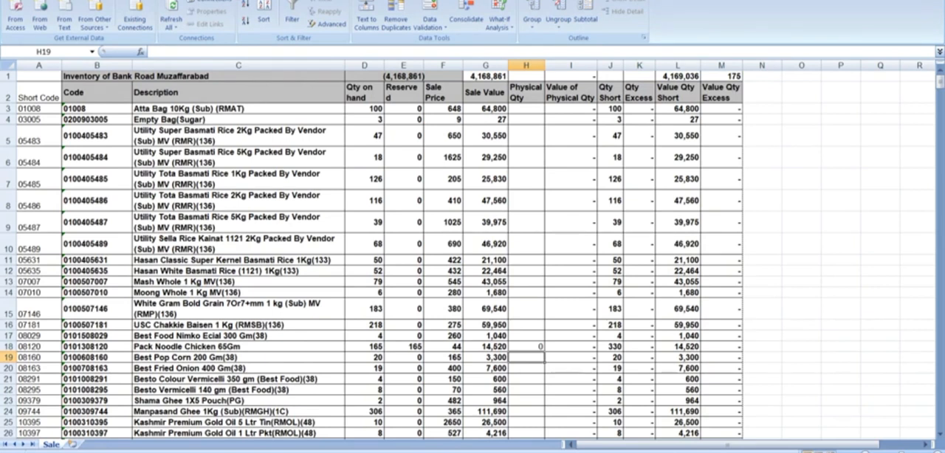
pyautogui.press('Up')
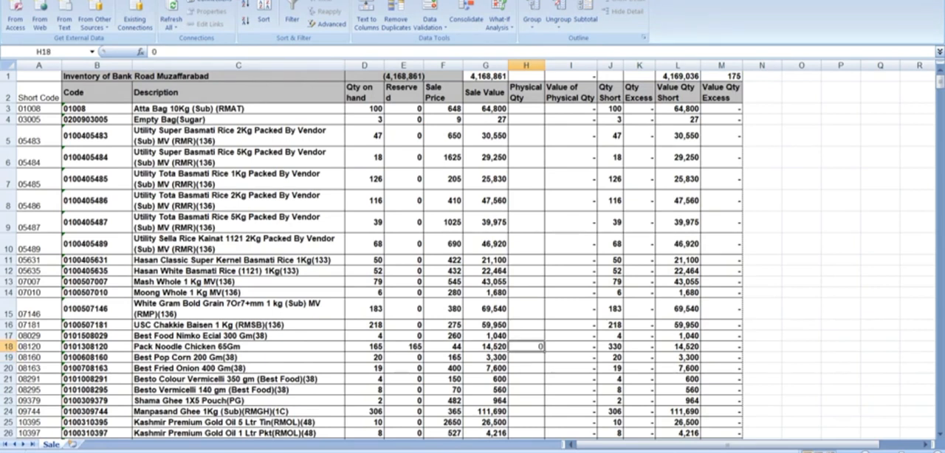
# Step: Select the reserved quantity of Pack Noodle Chicken 65Gm and add the on-screen note "reserved show in double qty" below it
pyautogui.click(404, 347)
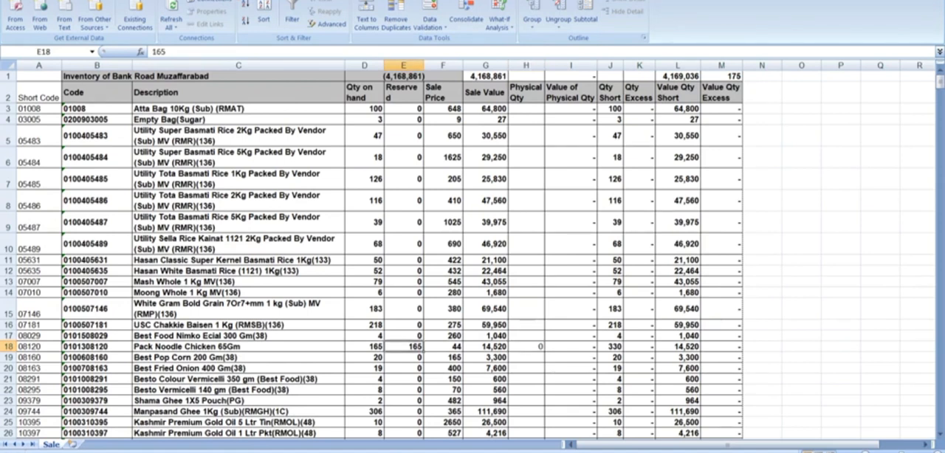
pyautogui.click(402, 383)
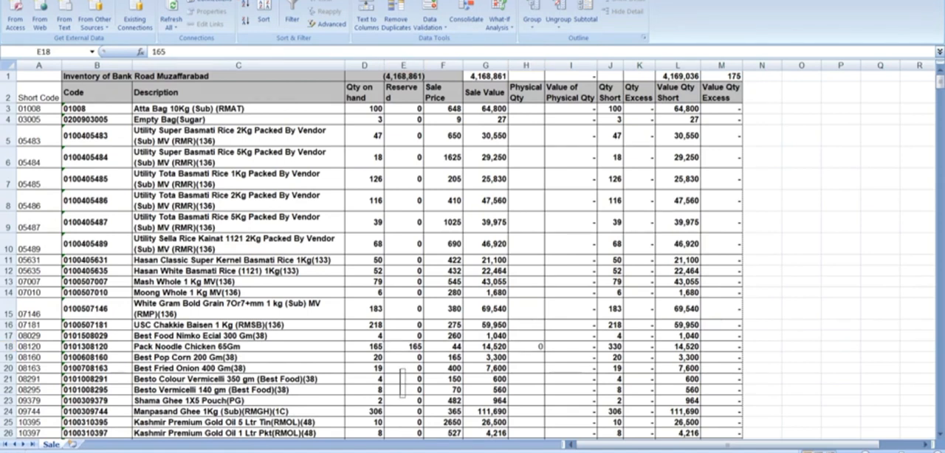
pyautogui.write('rese')
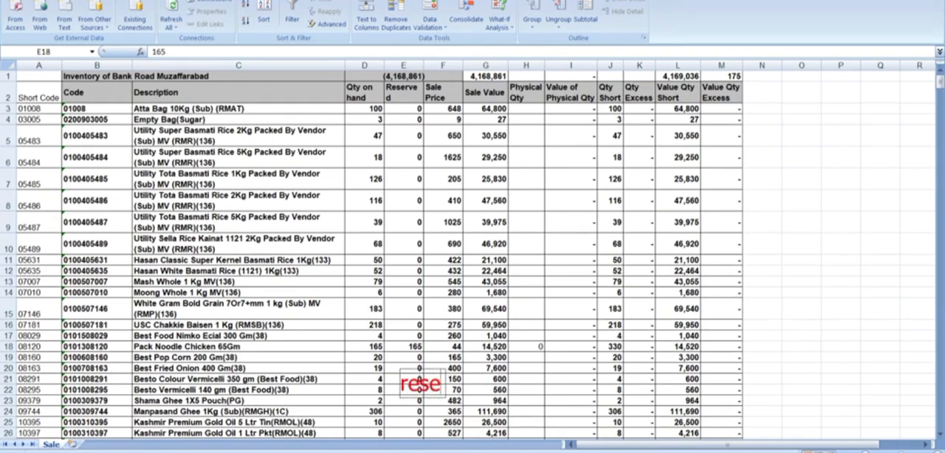
pyautogui.write('rved show')
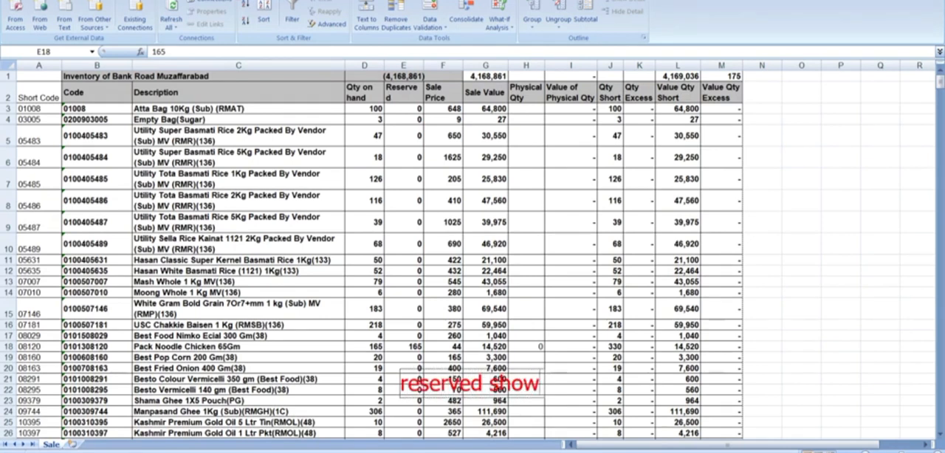
pyautogui.write(' in double')
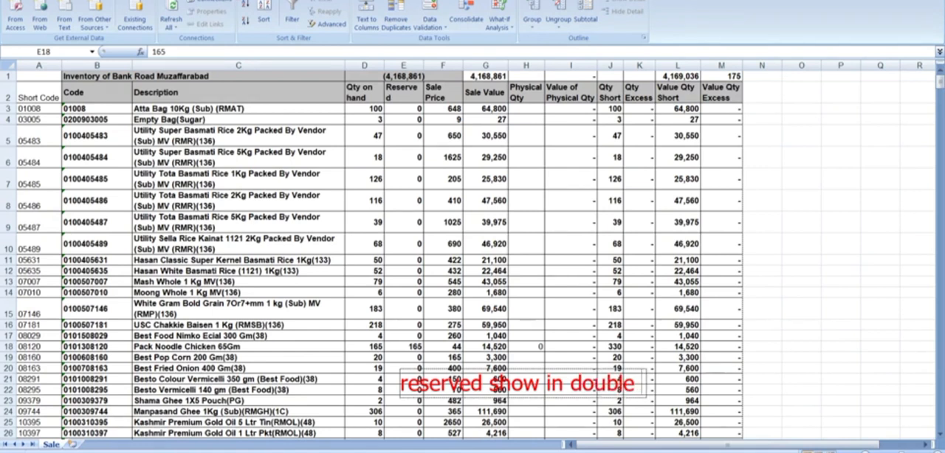
pyautogui.write(' qty')
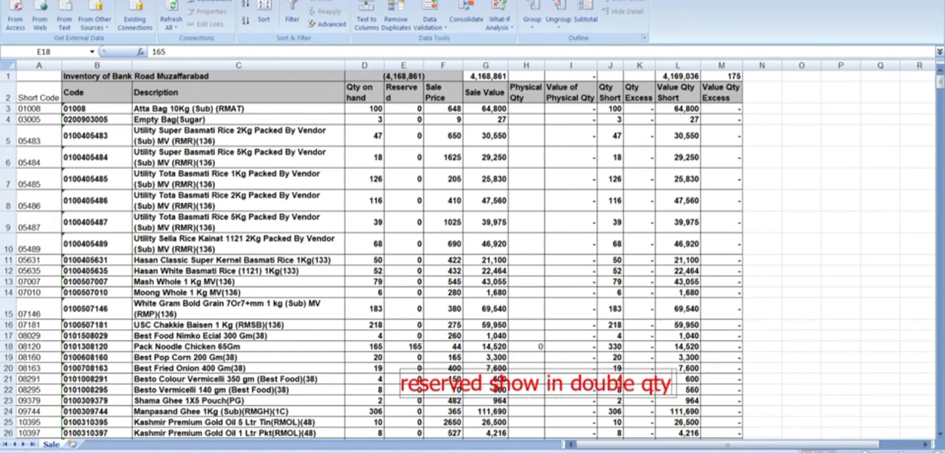
pyautogui.press('Escape')
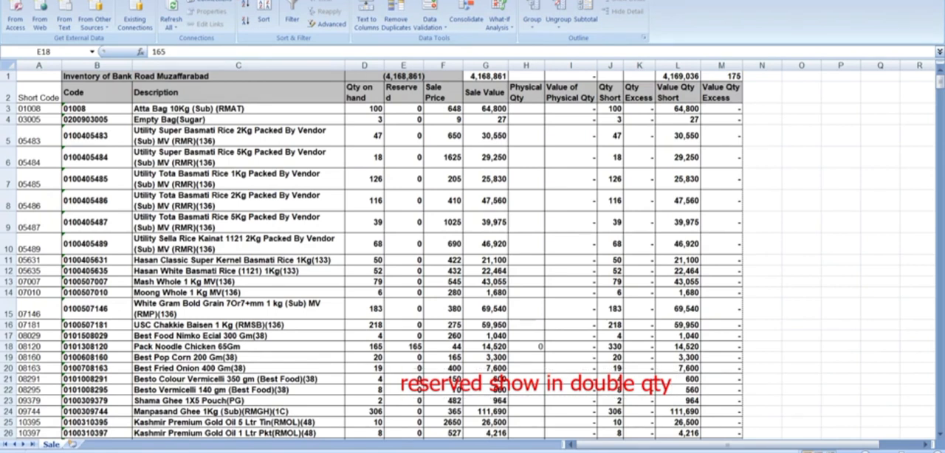
# Step: Add a second on-screen note over the item descriptions reading "sheet is ready", with "ctrl + s" on a lower line
pyautogui.write('she')
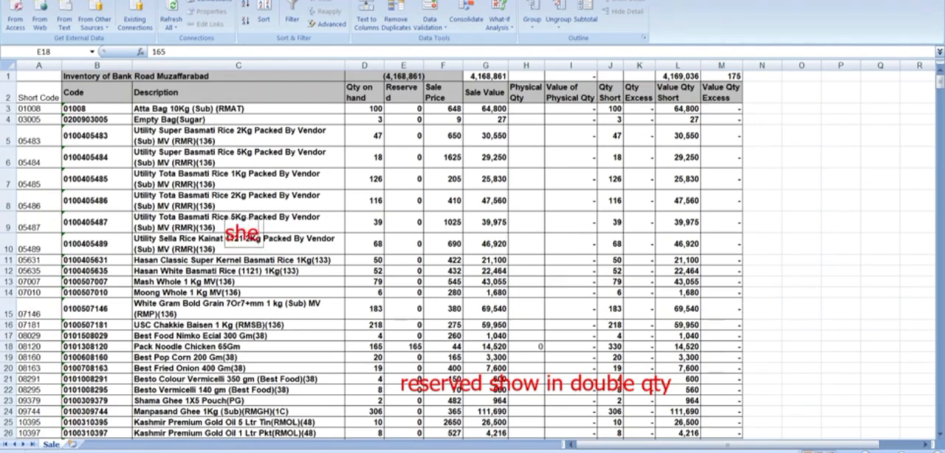
pyautogui.write('et is ready')
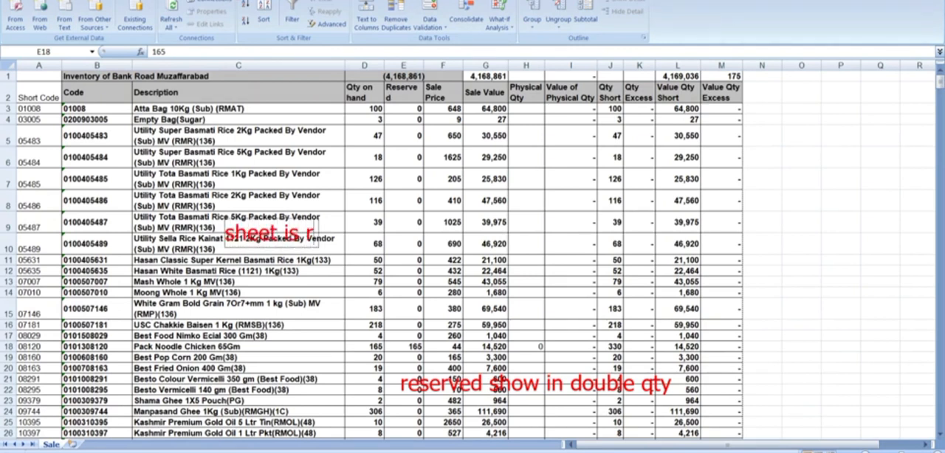
pyautogui.press('Return')
pyautogui.press('Return')
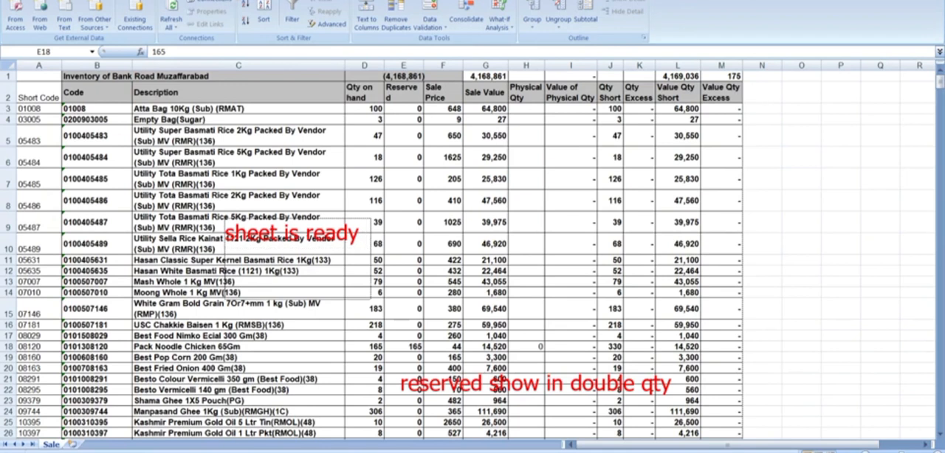
pyautogui.write('ctrl + s')
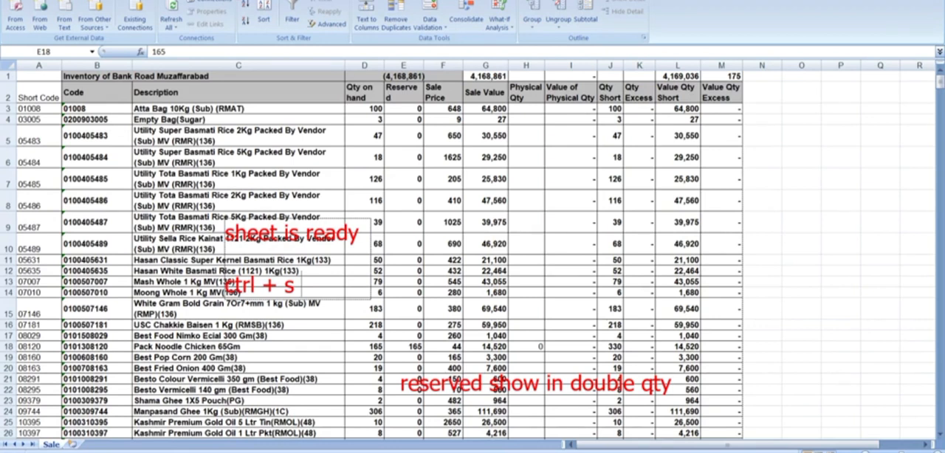
pyautogui.press('Escape')
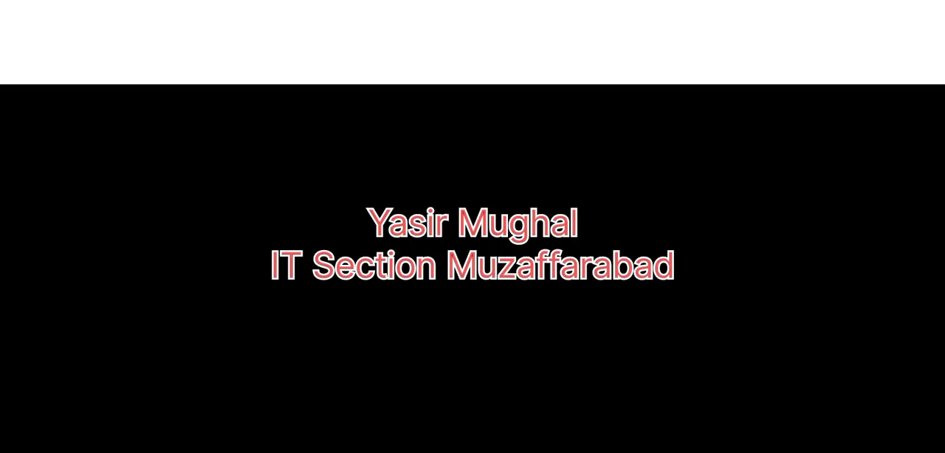